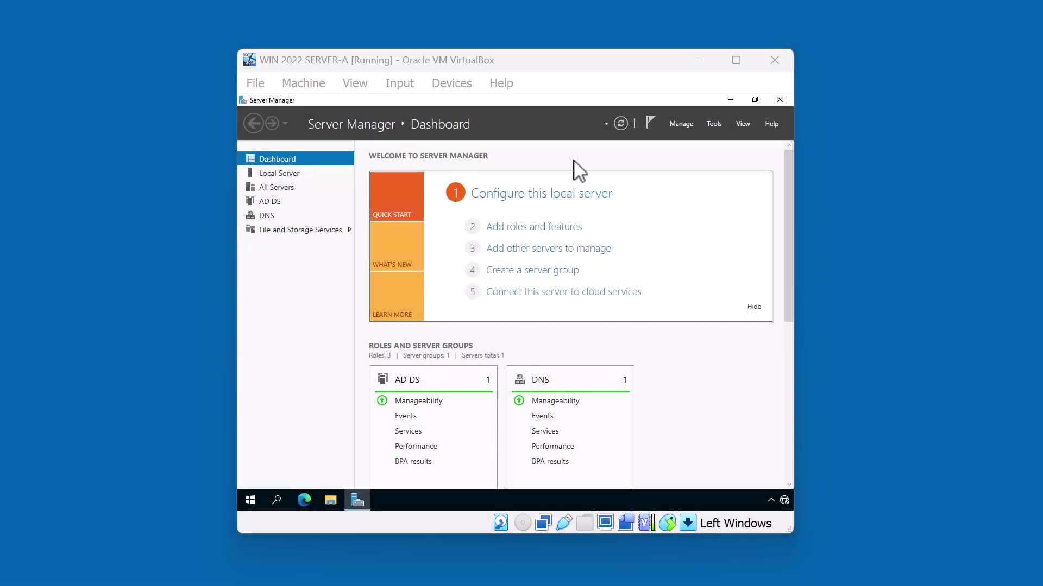
Step: From SERVER-A's Local Server page, launch Active Directory Users and Computers via Tools
{"action": "left_click", "coordinate": [288, 173]}
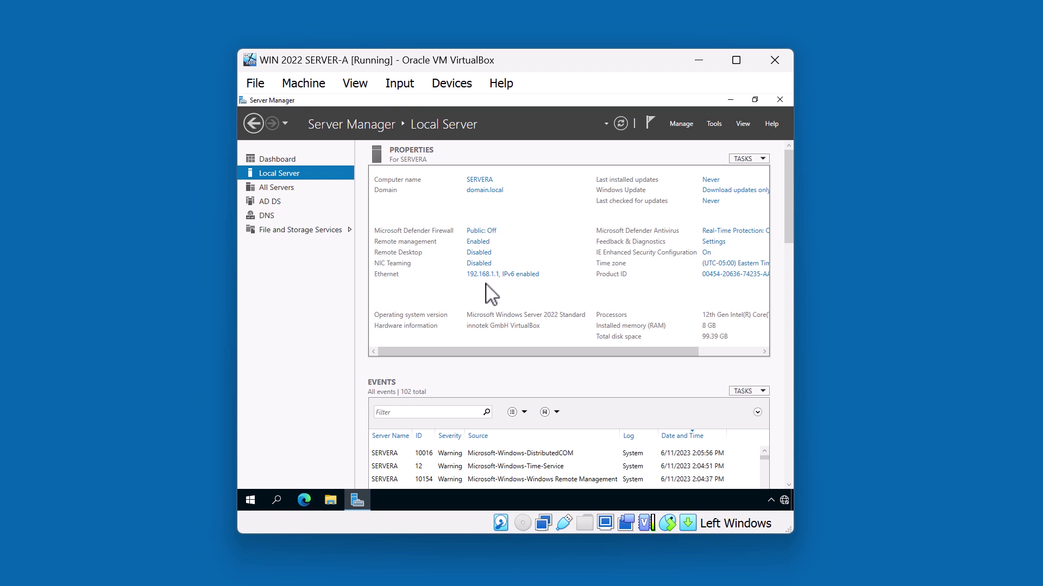
{"action": "left_click", "coordinate": [711, 125]}
{"action": "left_click", "coordinate": [693, 185]}
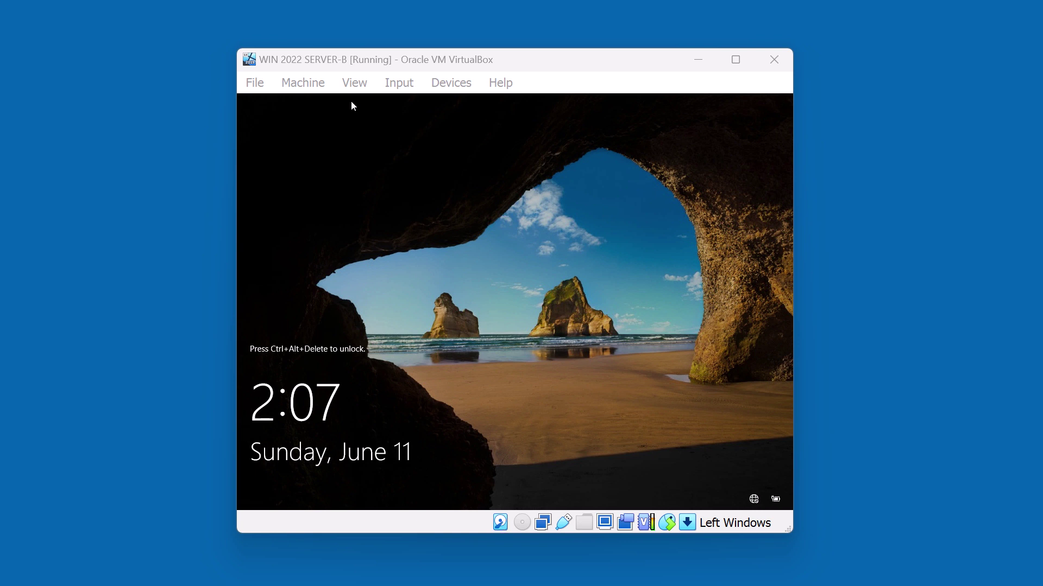
Step: Sign in to SERVER-B as Administrator with its password and show the Local Server page
{"action": "left_click", "coordinate": [350, 106]}
{"action": "key", "text": "ctrl+alt+Delete"}
{"action": "type", "text": "P@ssw0rd"}
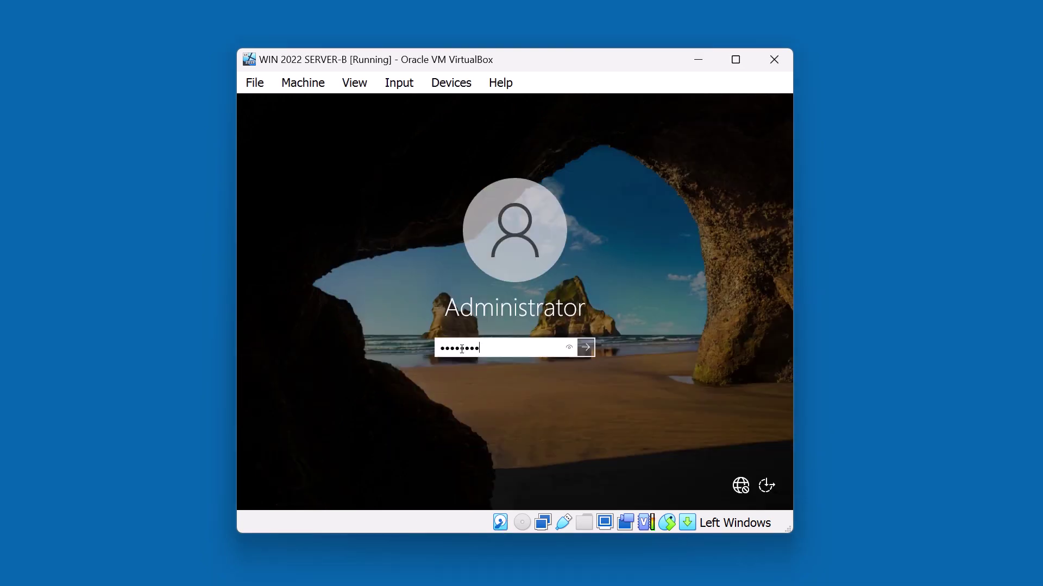
{"action": "key", "text": "Return"}
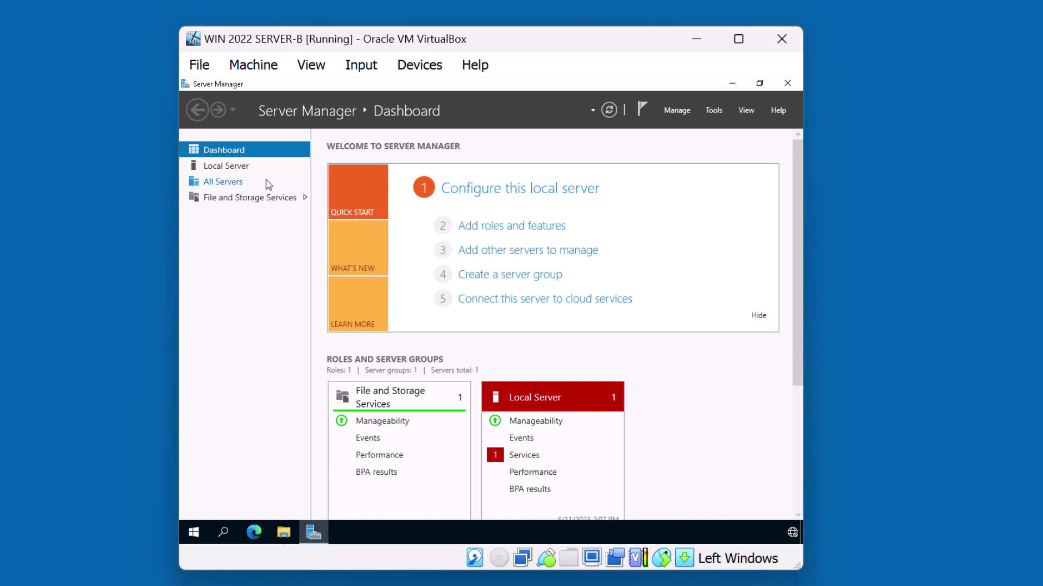
{"action": "left_click", "coordinate": [242, 173]}
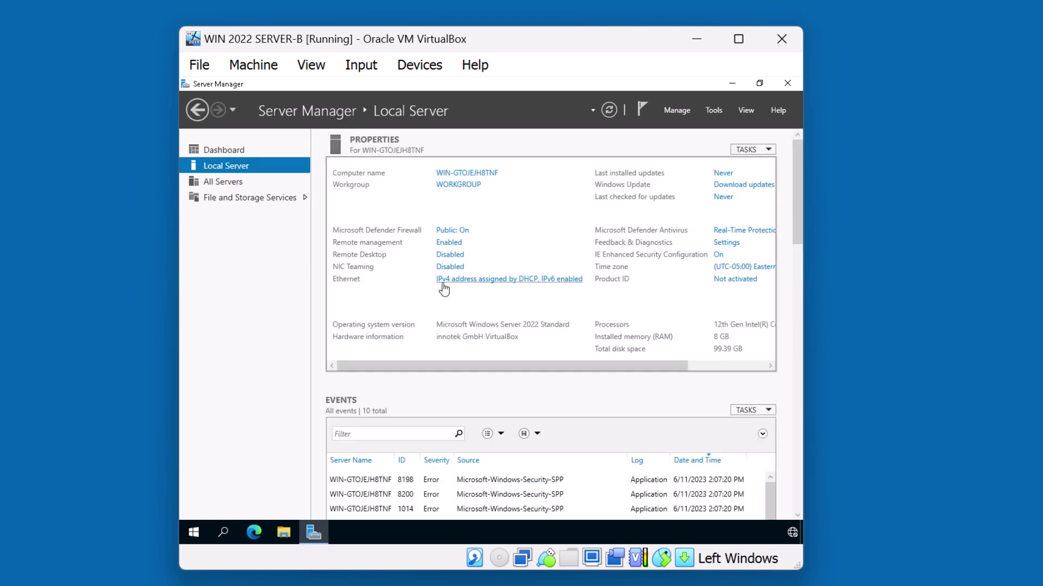
Step: Open the IPv4 properties of SERVER-B's Ethernet adapter in Network Connections
{"action": "left_click", "coordinate": [453, 280]}
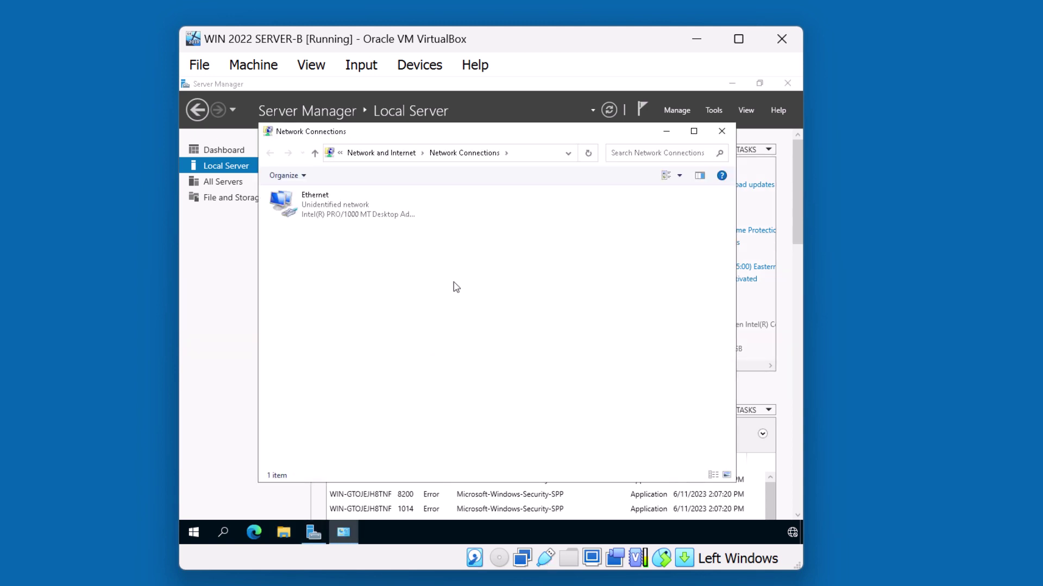
{"action": "right_click", "coordinate": [346, 215]}
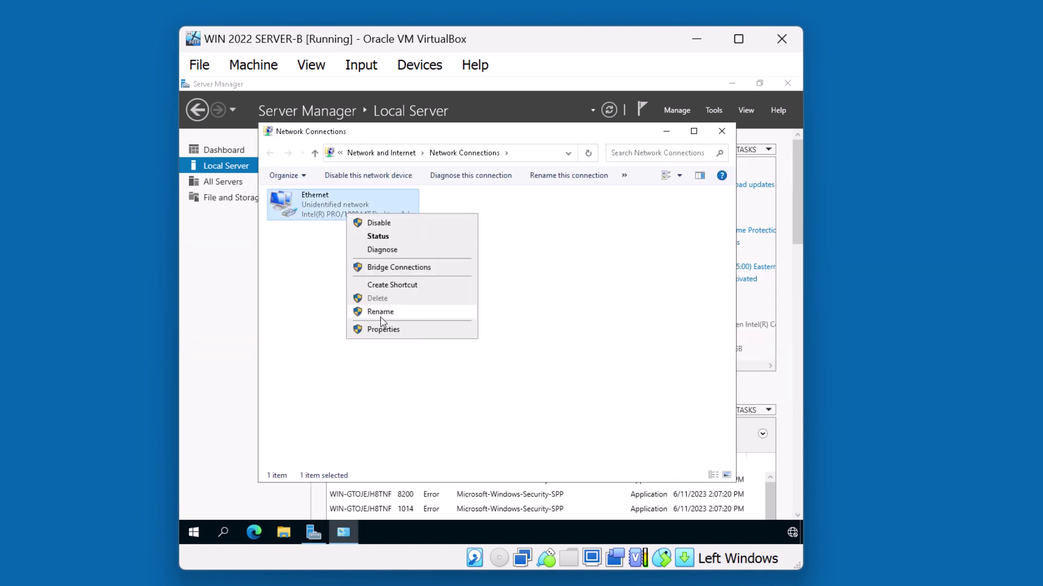
{"action": "left_click", "coordinate": [383, 329]}
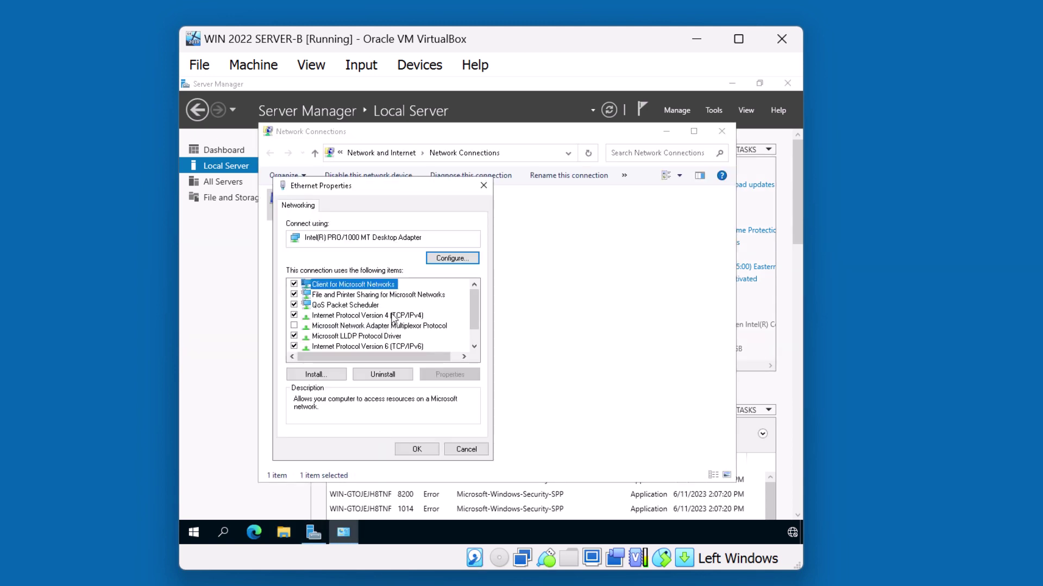
{"action": "left_click", "coordinate": [393, 316]}
{"action": "left_click", "coordinate": [450, 374]}
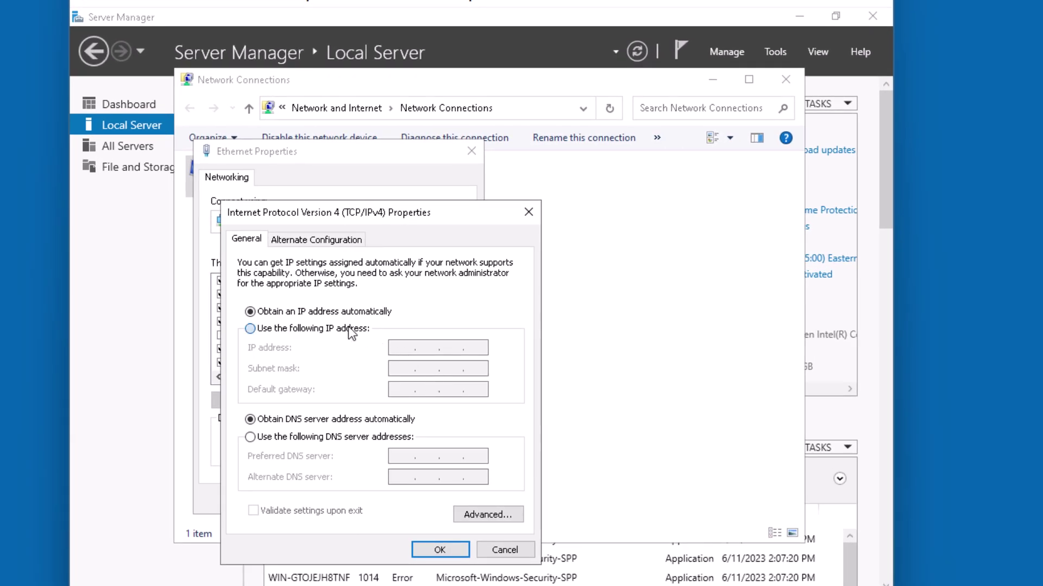
Step: Assign static IP 192.168.1.2, mask 255.255.255.0 and preferred DNS 192.168.1.1
{"action": "left_click", "coordinate": [348, 328]}
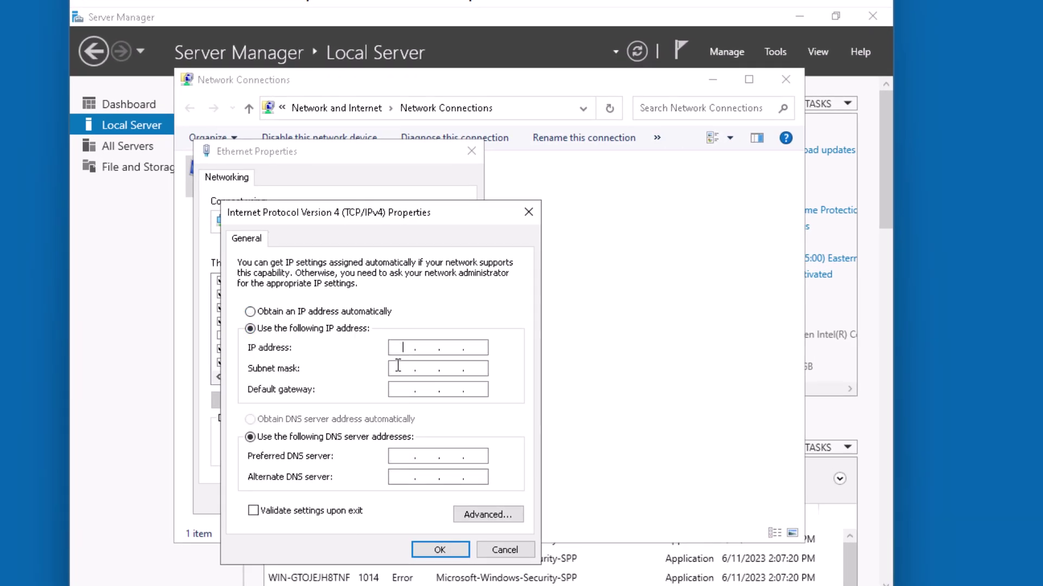
{"action": "type", "text": "192 . 168 . 1 . 2"}
{"action": "key", "text": "Tab"}
{"action": "type", "text": "255"}
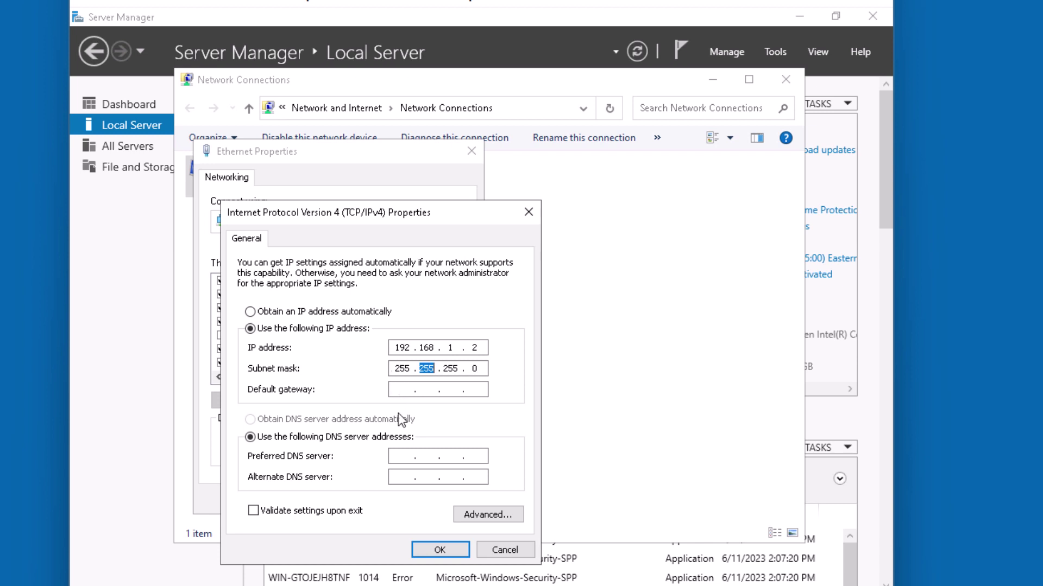
{"action": "left_click", "coordinate": [408, 472]}
{"action": "type", "text": "192.168.1.1"}
{"action": "left_click", "coordinate": [435, 550]}
{"action": "left_click", "coordinate": [399, 500]}
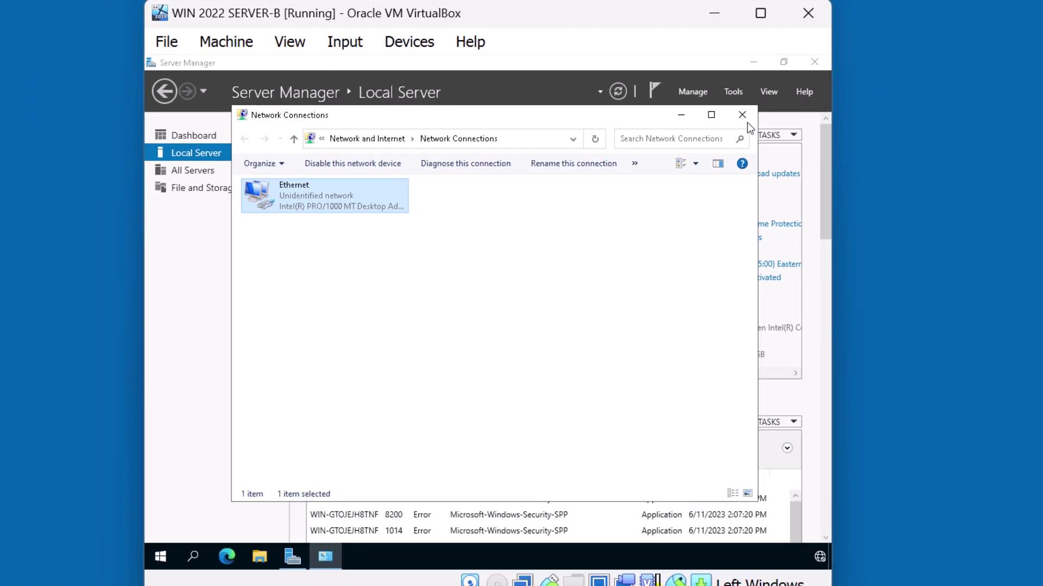
{"action": "left_click", "coordinate": [785, 79]}
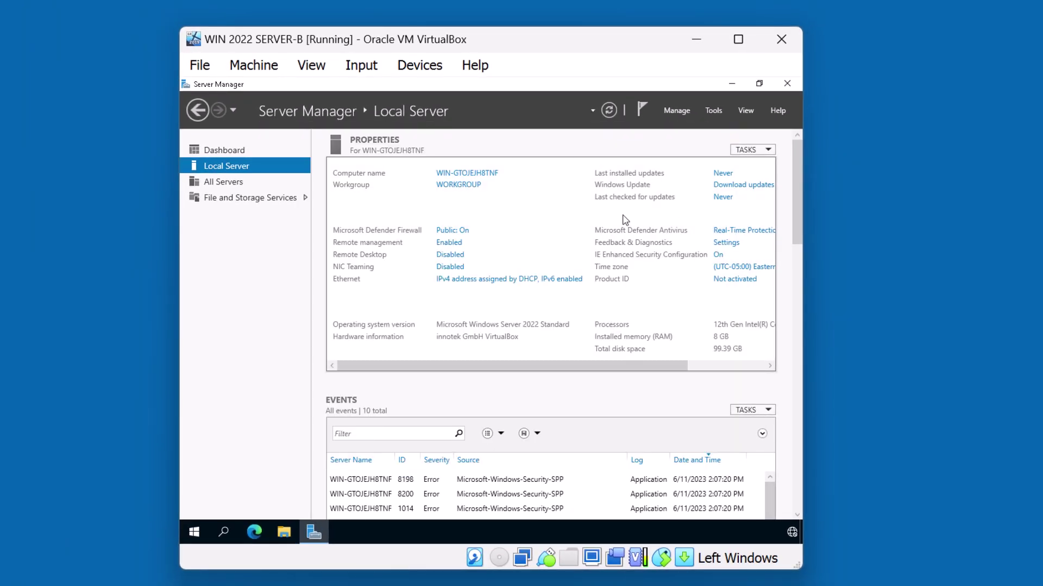
Step: Rename the computer to SERVERB in System Properties and restart the server
{"action": "left_click", "coordinate": [484, 174]}
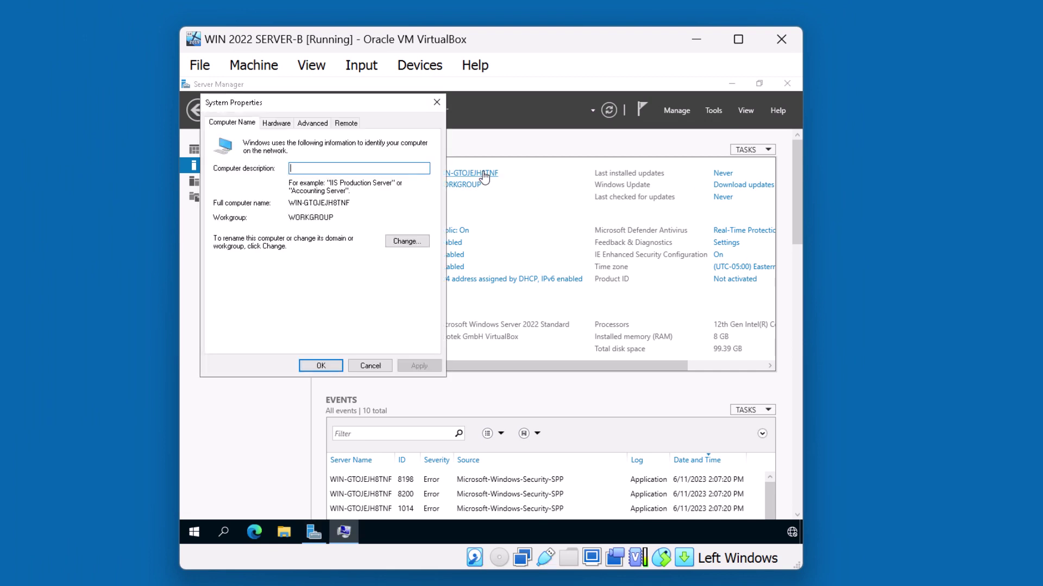
{"action": "left_click", "coordinate": [406, 241]}
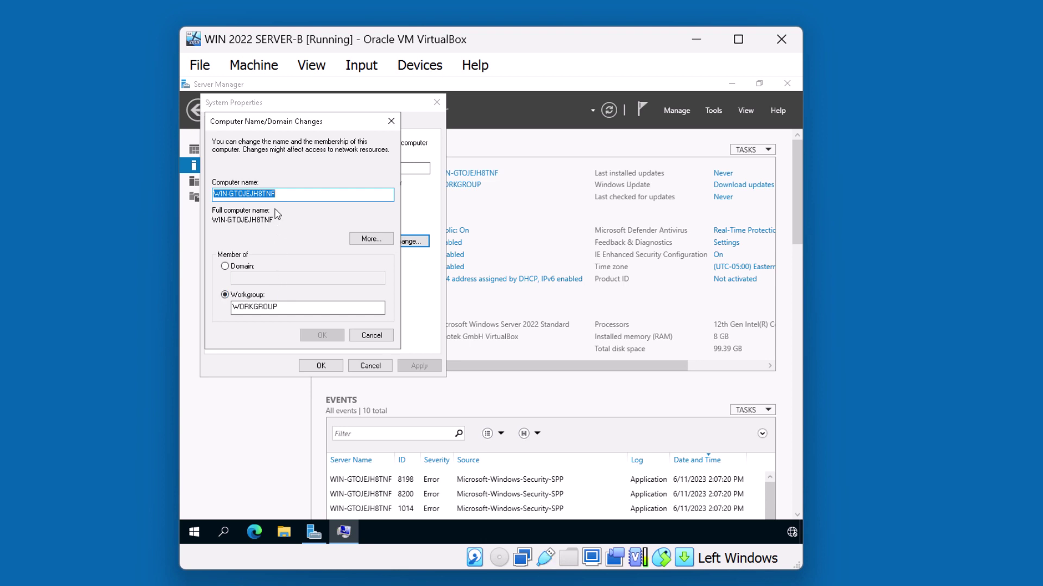
{"action": "type", "text": "SERVERB"}
{"action": "left_click", "coordinate": [315, 334]}
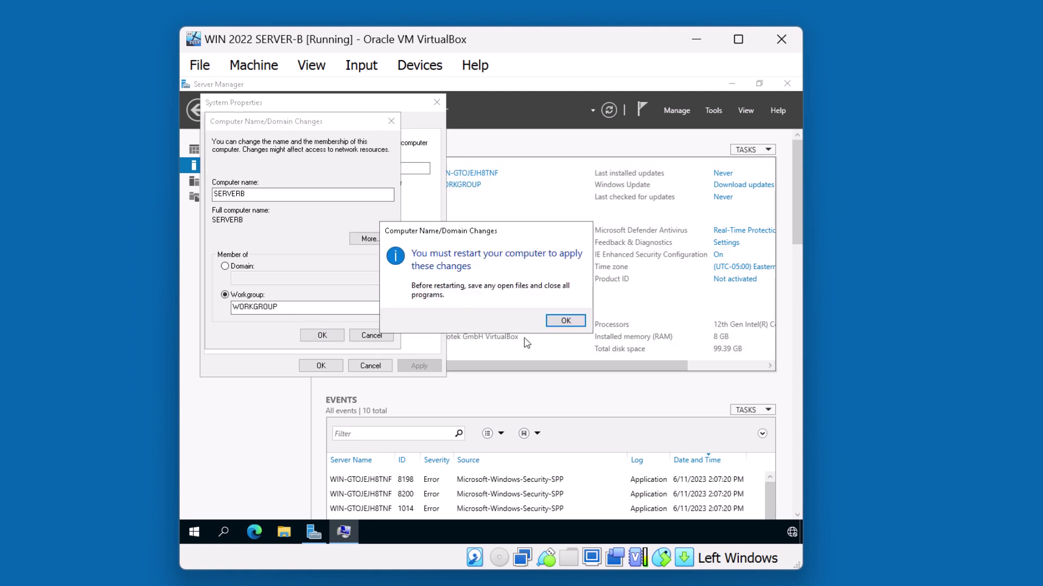
{"action": "left_click", "coordinate": [552, 326]}
{"action": "left_click", "coordinate": [321, 365]}
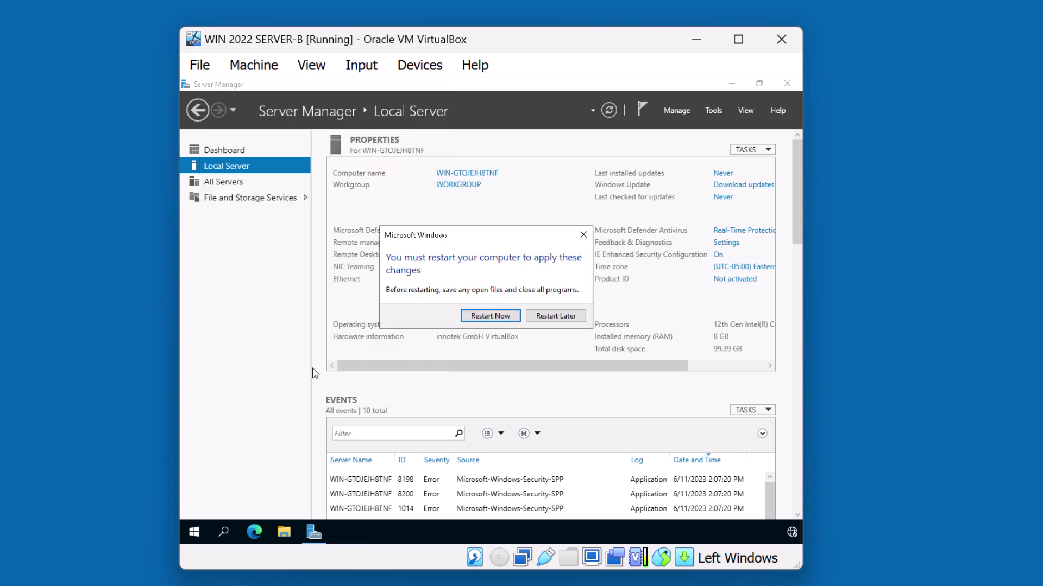
{"action": "left_click", "coordinate": [486, 317]}
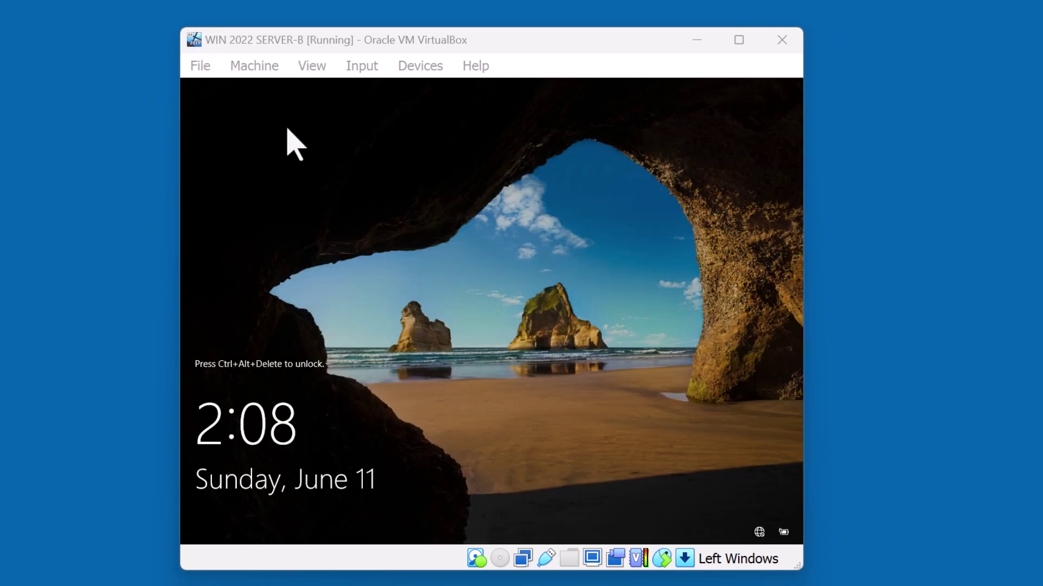
Step: Sign back in as Administrator and view Local Server showing SERVERB at 192.168.1.2
{"action": "key", "text": "ctrl+Delete"}
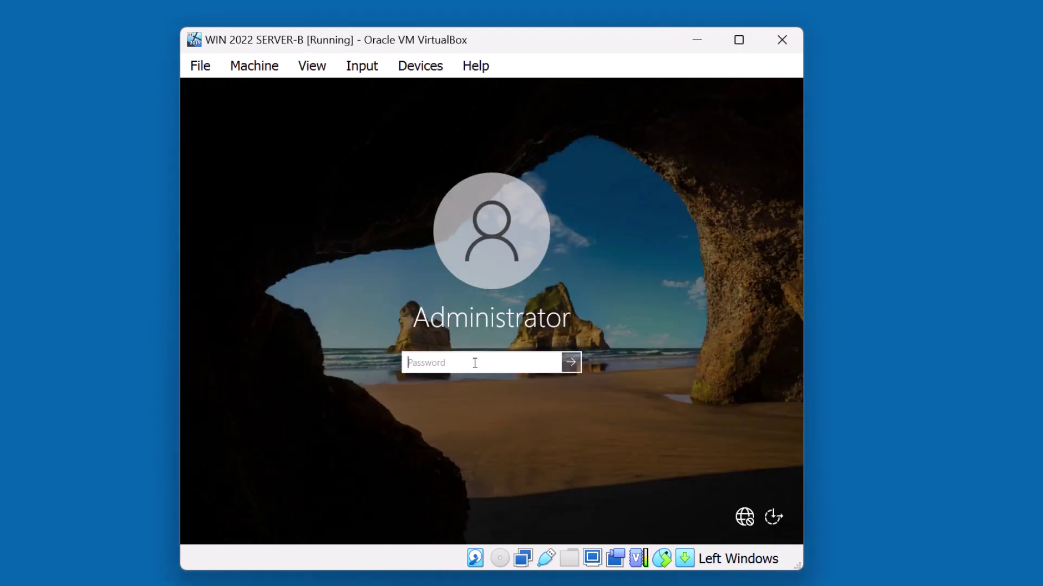
{"action": "type", "text": "•••••••••"}
{"action": "left_click", "coordinate": [571, 362]}
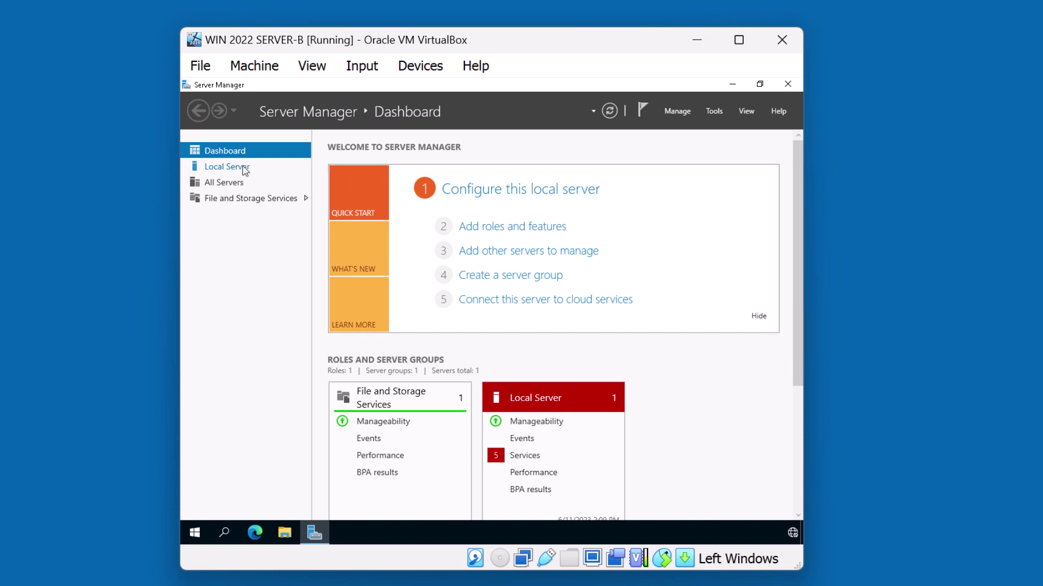
{"action": "left_click", "coordinate": [245, 168]}
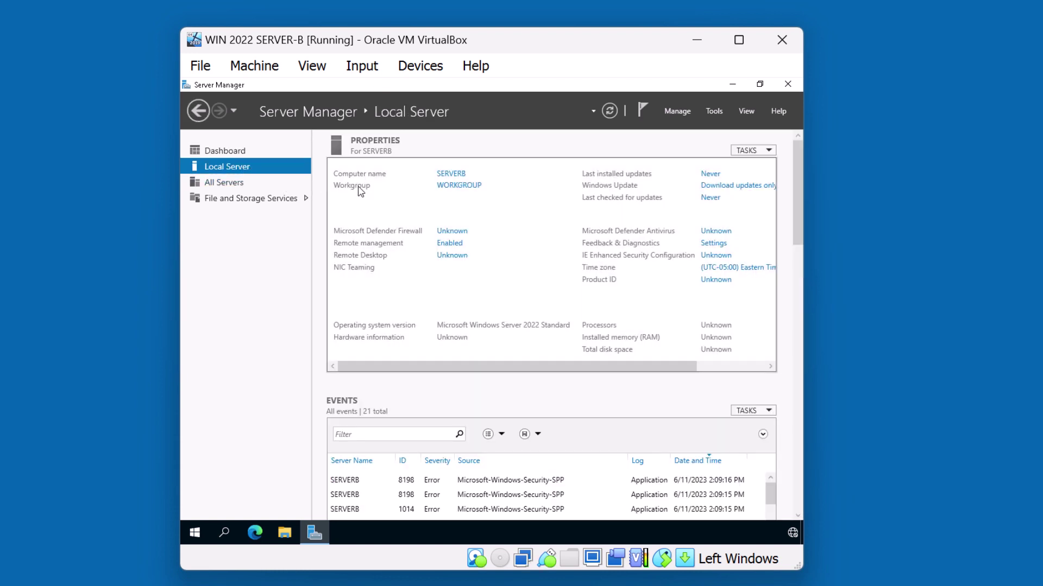
Step: Change SERVERB's membership from workgroup to the domain domain.local
{"action": "left_click", "coordinate": [447, 187]}
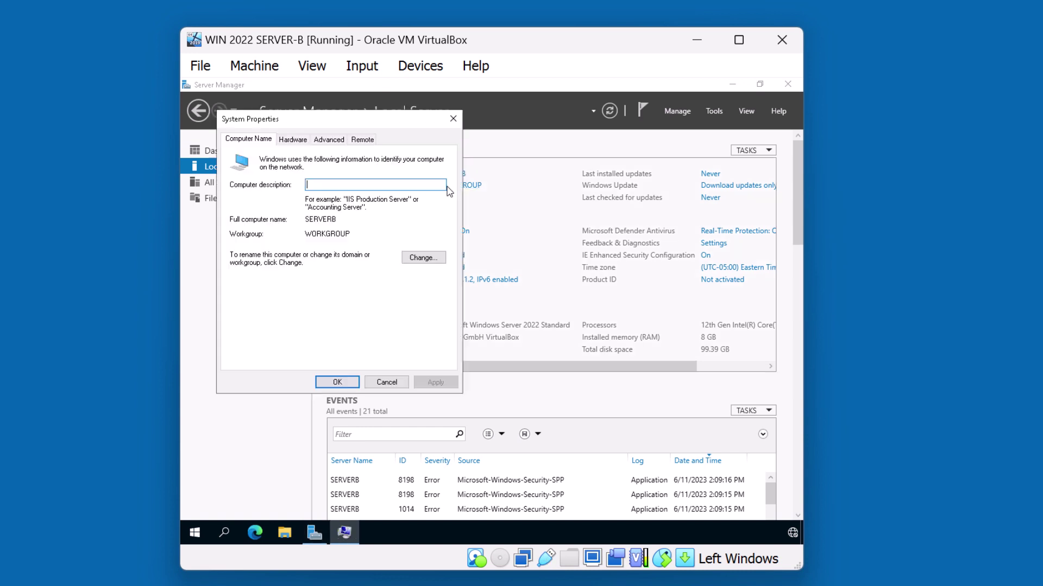
{"action": "left_click", "coordinate": [424, 258]}
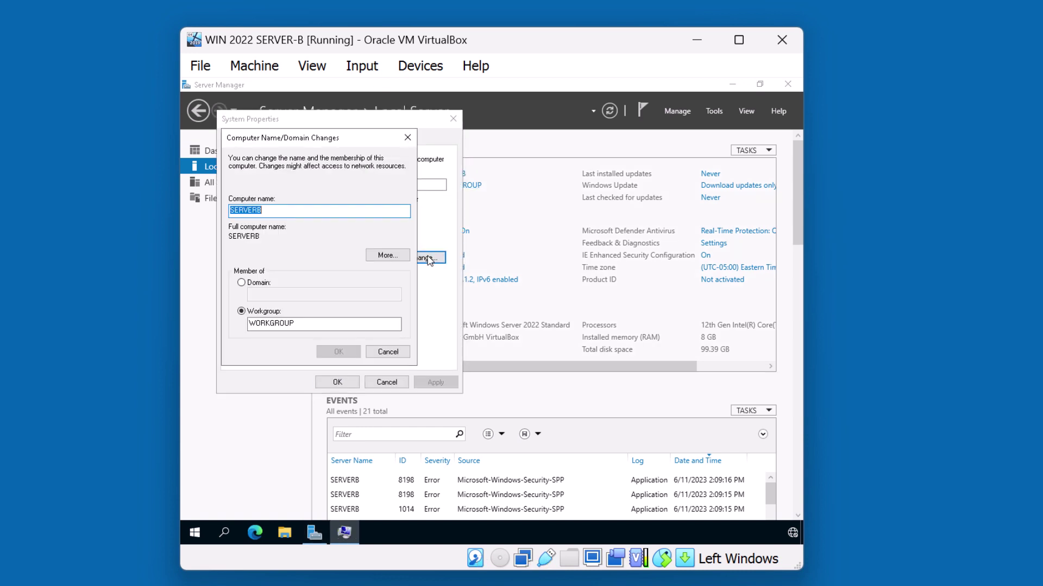
{"action": "left_click", "coordinate": [264, 283]}
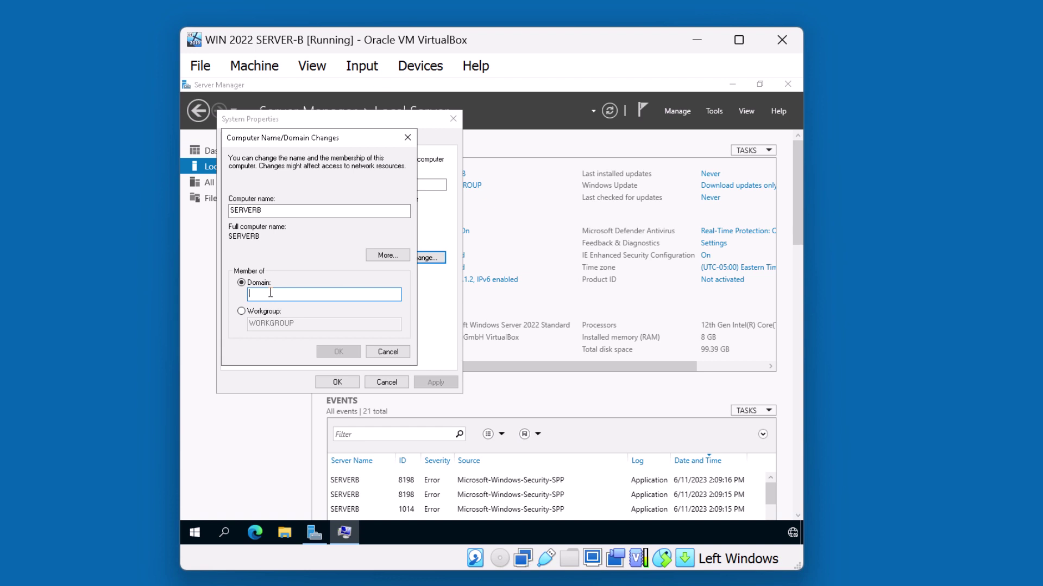
{"action": "type", "text": "domain.local"}
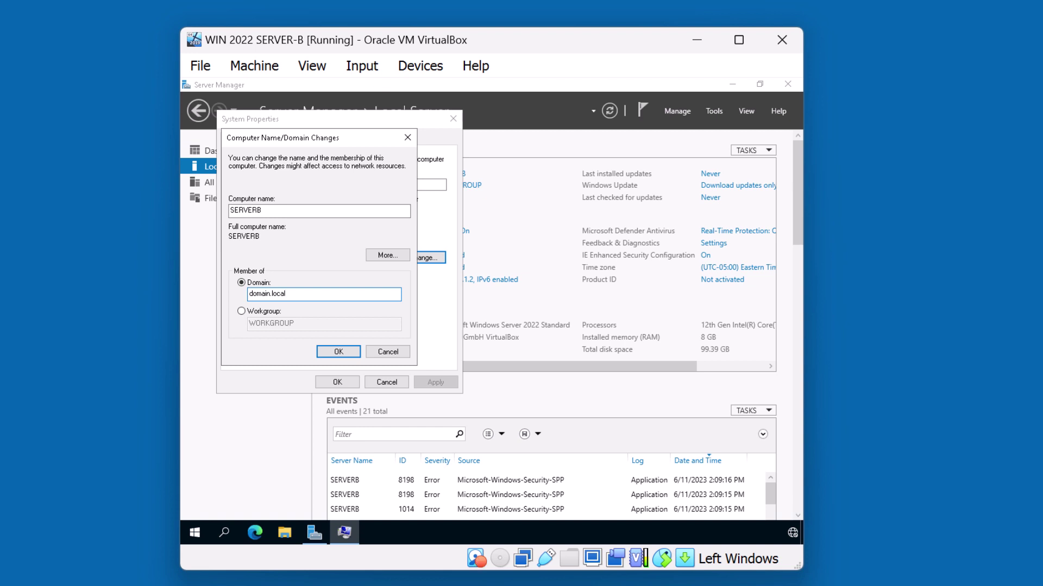
{"action": "left_click", "coordinate": [334, 353]}
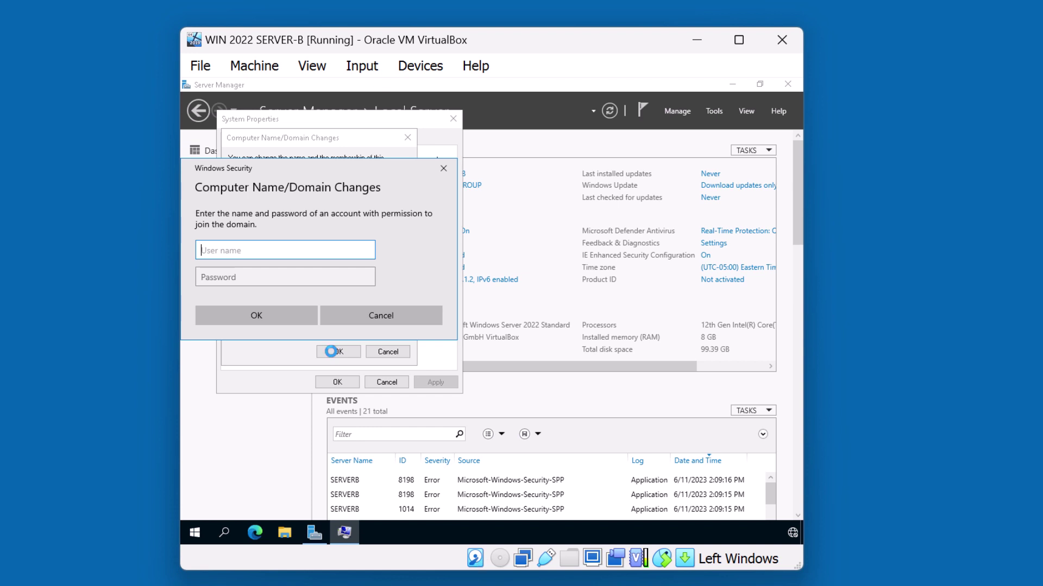
Step: Authorize the domain.local join with the domain\administrator account and its password
{"action": "type", "text": "domain\\administrator"}
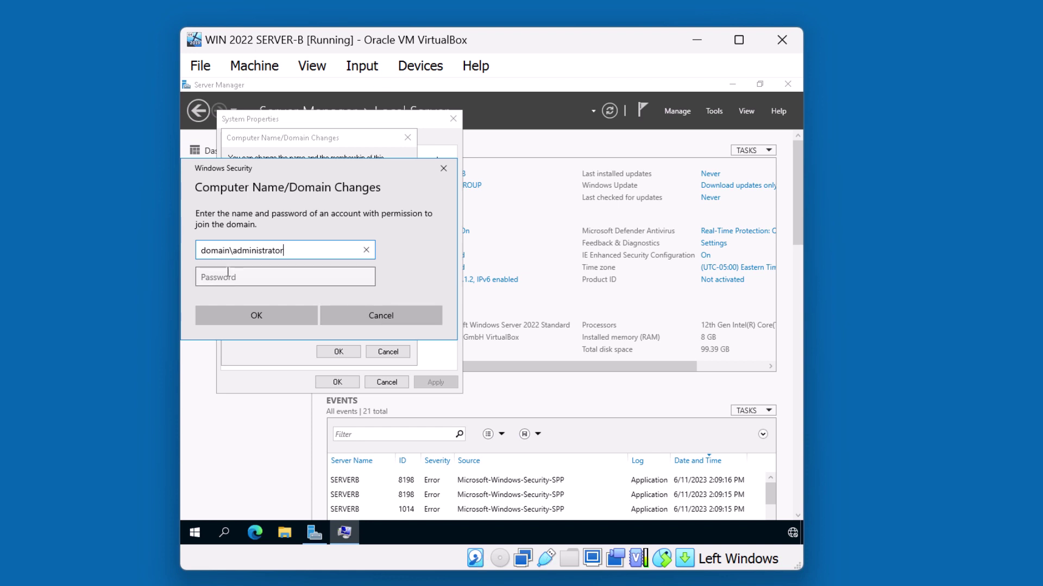
{"action": "left_click", "coordinate": [228, 272]}
{"action": "type", "text": "•"}
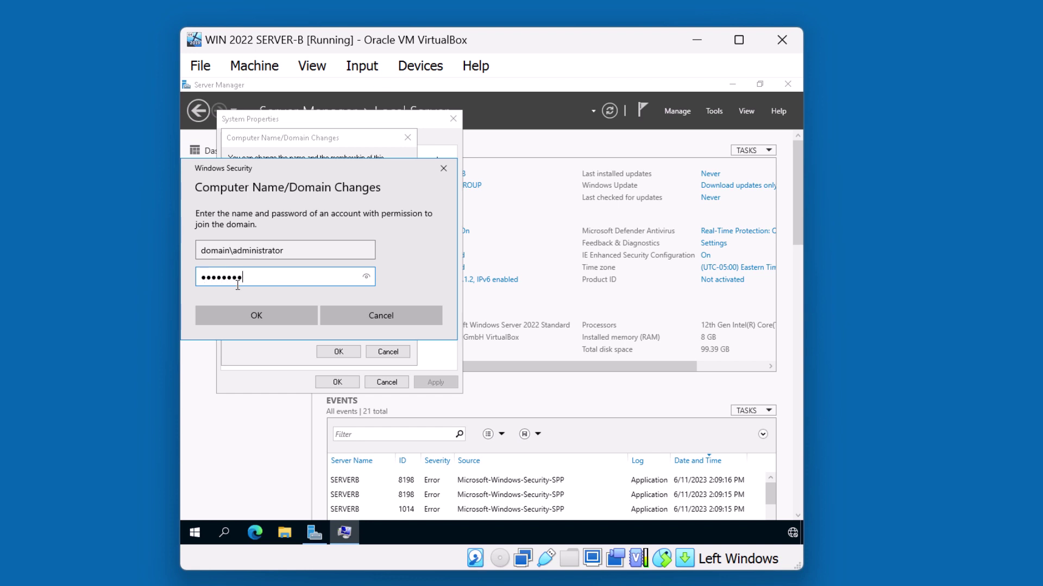
{"action": "left_click", "coordinate": [241, 317]}
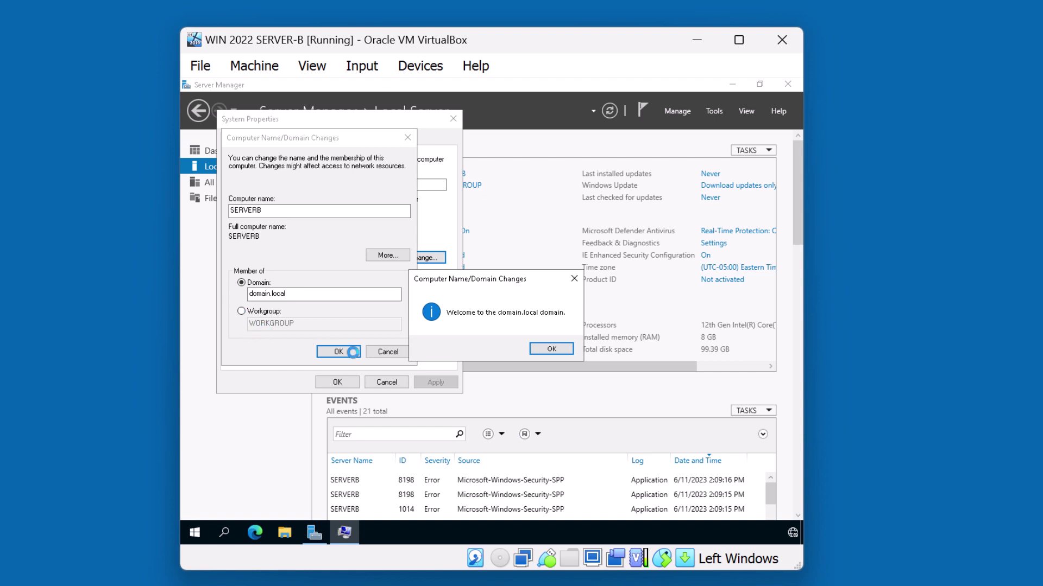
Step: Acknowledge the welcome and restart notices, close System Properties, and restart now
{"action": "left_click", "coordinate": [551, 349]}
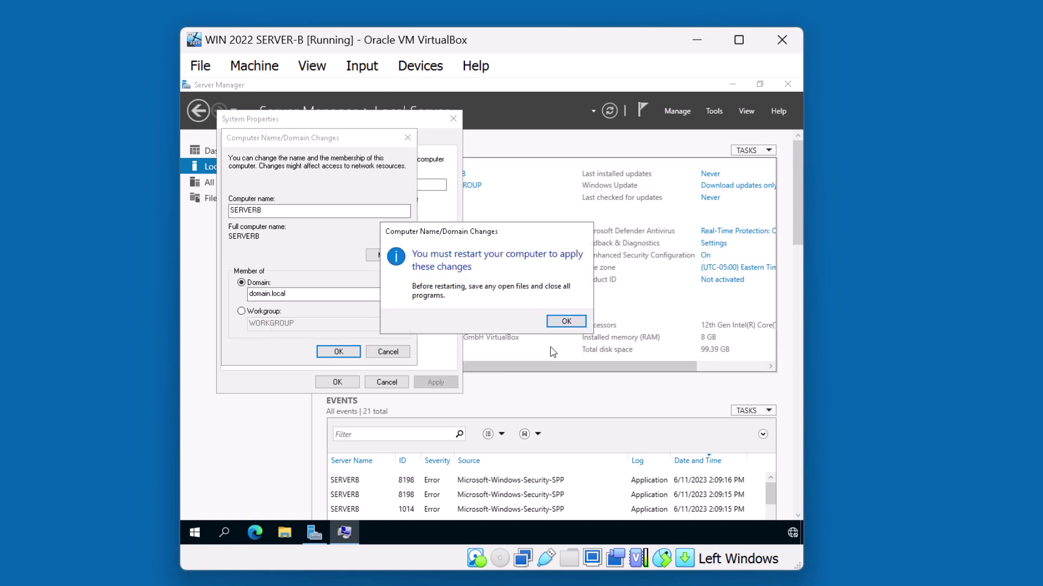
{"action": "left_click", "coordinate": [565, 321]}
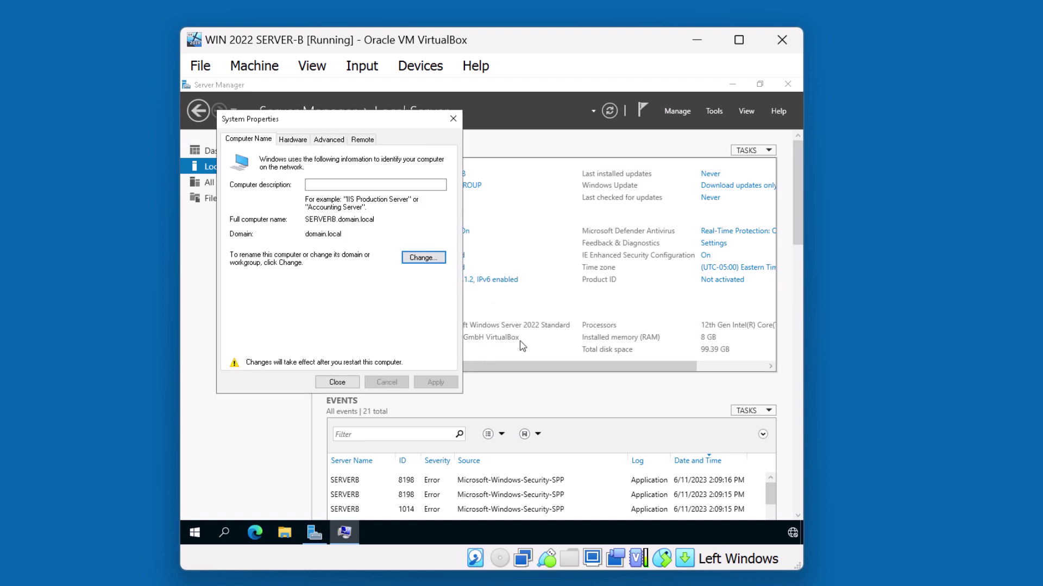
{"action": "left_click", "coordinate": [338, 383]}
{"action": "left_click", "coordinate": [463, 318]}
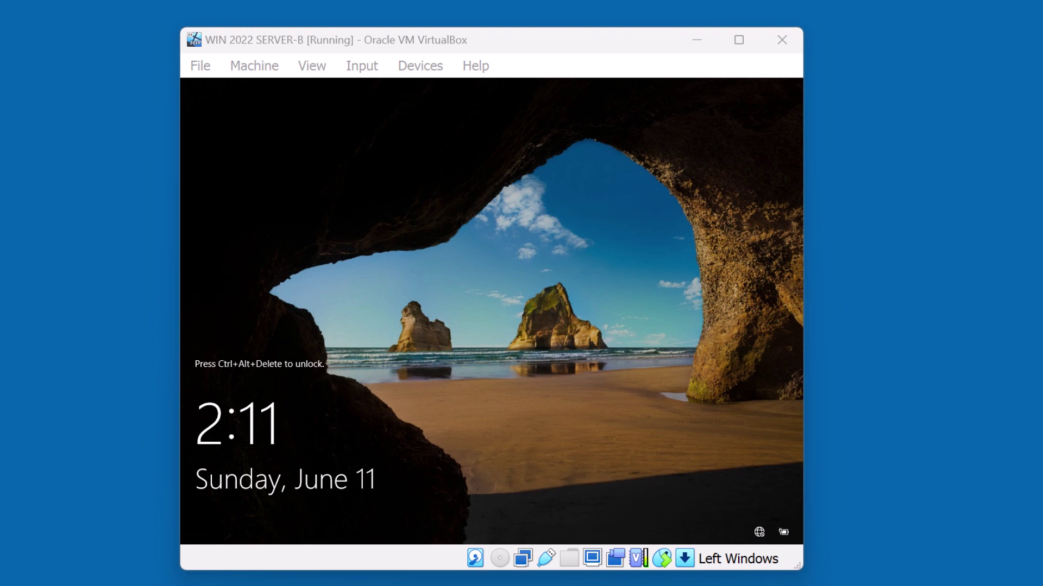
Step: Sign in as domain\administrator via Other user and review the 5 Services alerts
{"action": "key", "text": "ctrl+alt+Delete"}
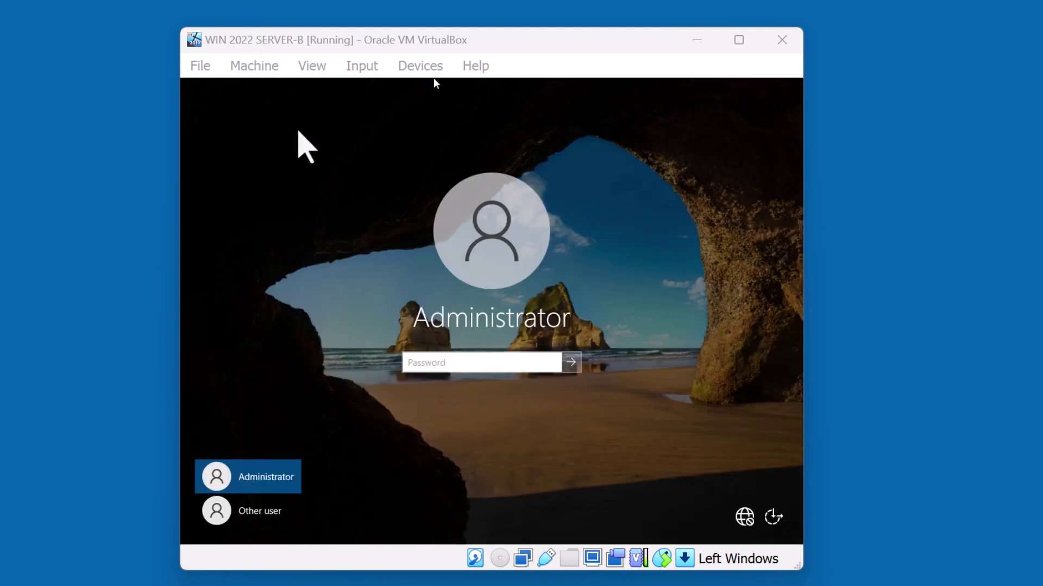
{"action": "left_click", "coordinate": [260, 522]}
{"action": "type", "text": "domain\\ad"}
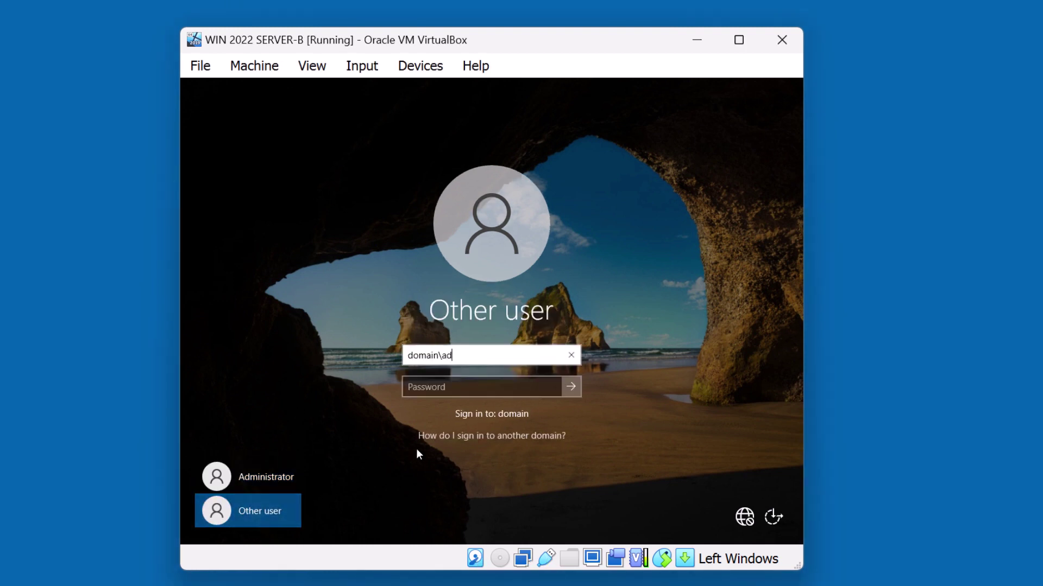
{"action": "type", "text": "ministrator"}
{"action": "key", "text": "Tab"}
{"action": "type", "text": "••"}
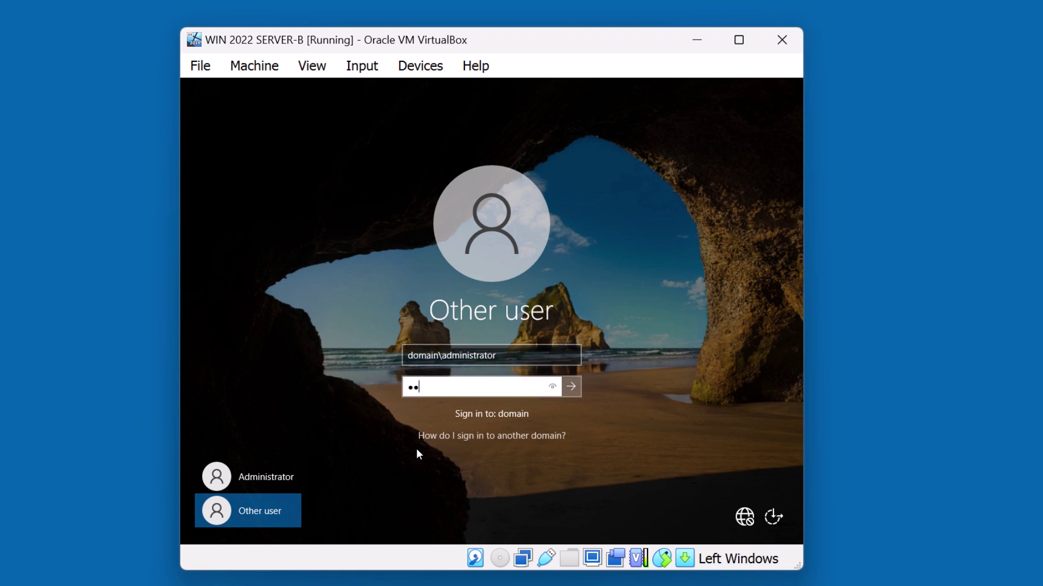
{"action": "type", "text": "•••••••"}
{"action": "key", "text": "Return"}
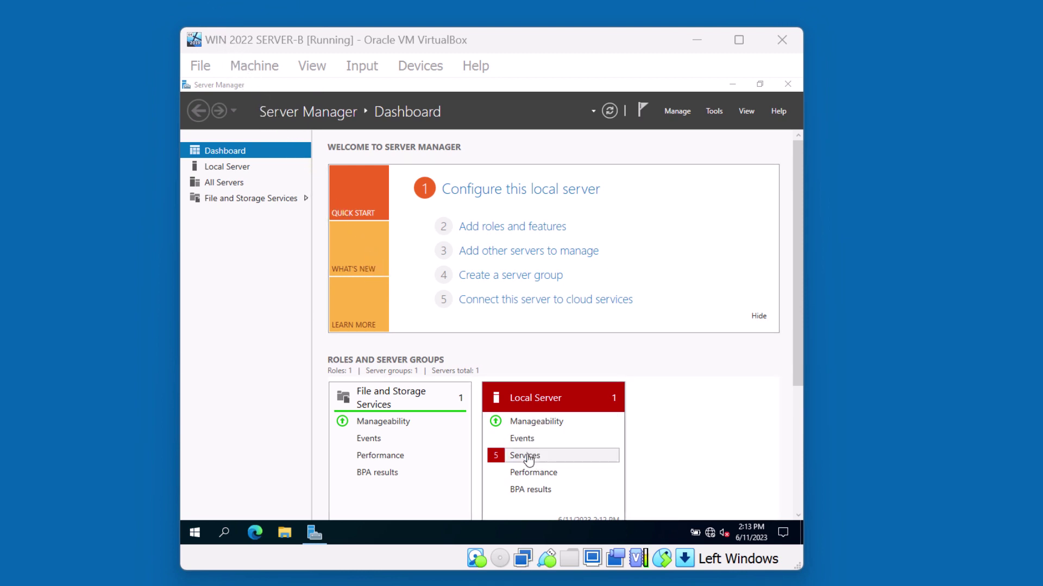
{"action": "left_click", "coordinate": [530, 456]}
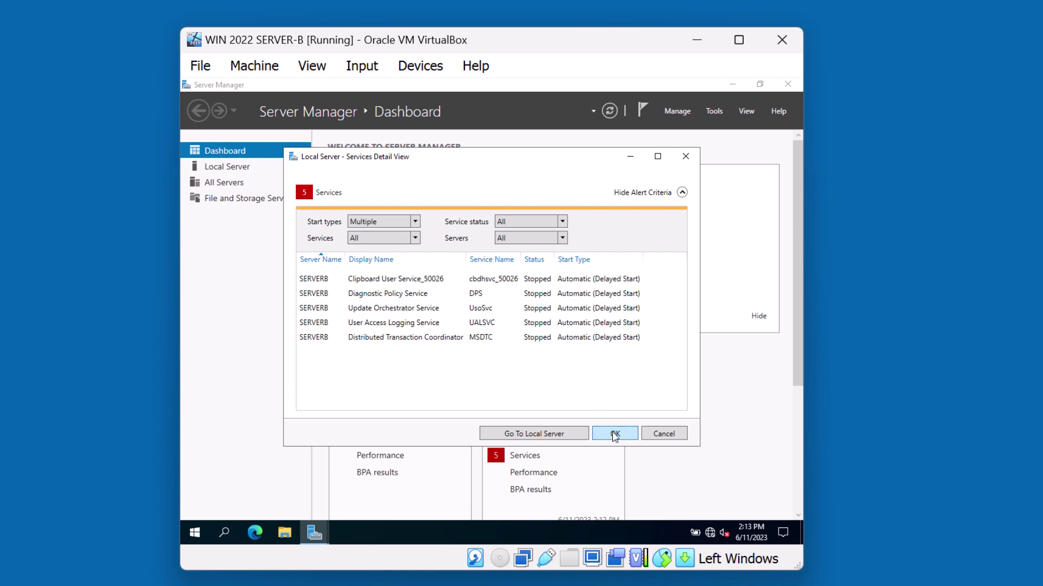
{"action": "left_click", "coordinate": [614, 435]}
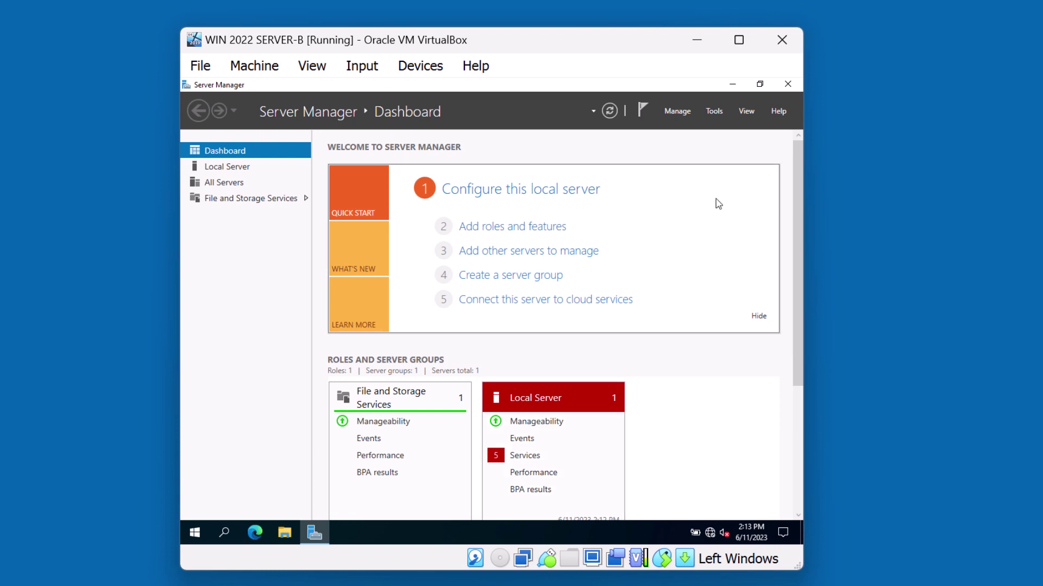
Step: Start a role-based Add Roles and Features installation targeting SERVERB.domain.local
{"action": "left_click", "coordinate": [685, 116]}
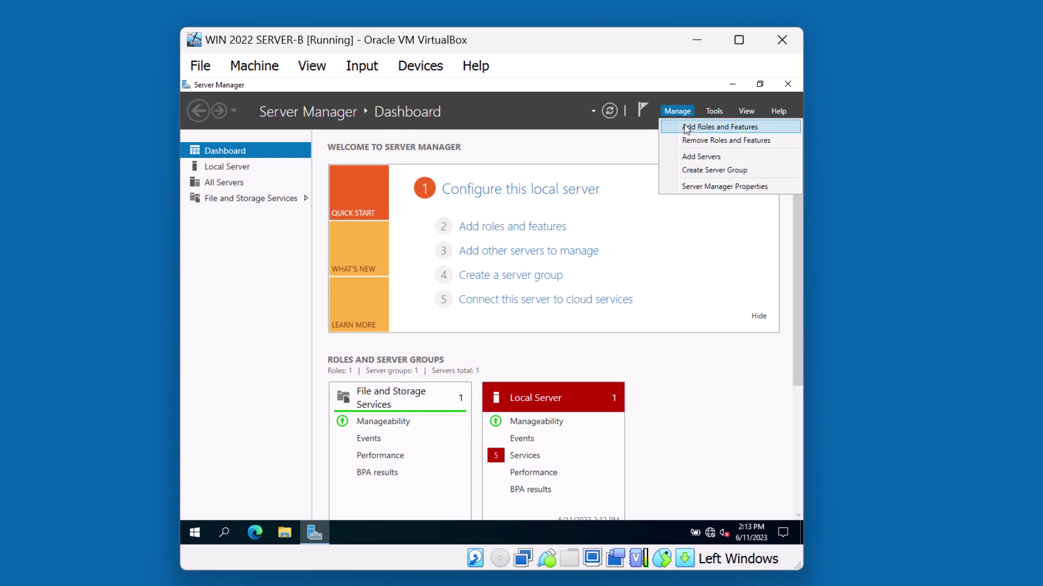
{"action": "left_click", "coordinate": [687, 126]}
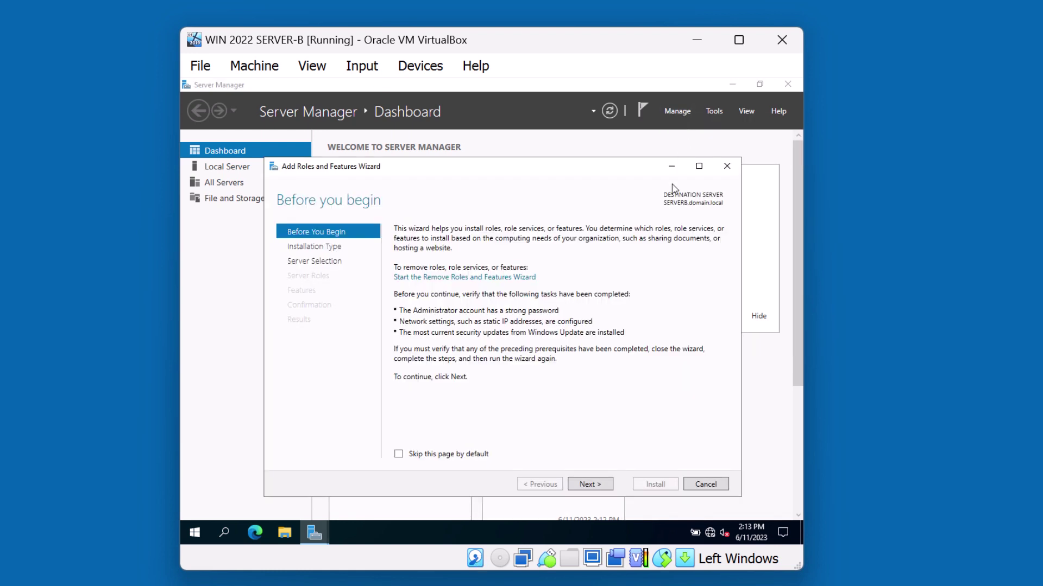
{"action": "left_click", "coordinate": [585, 483]}
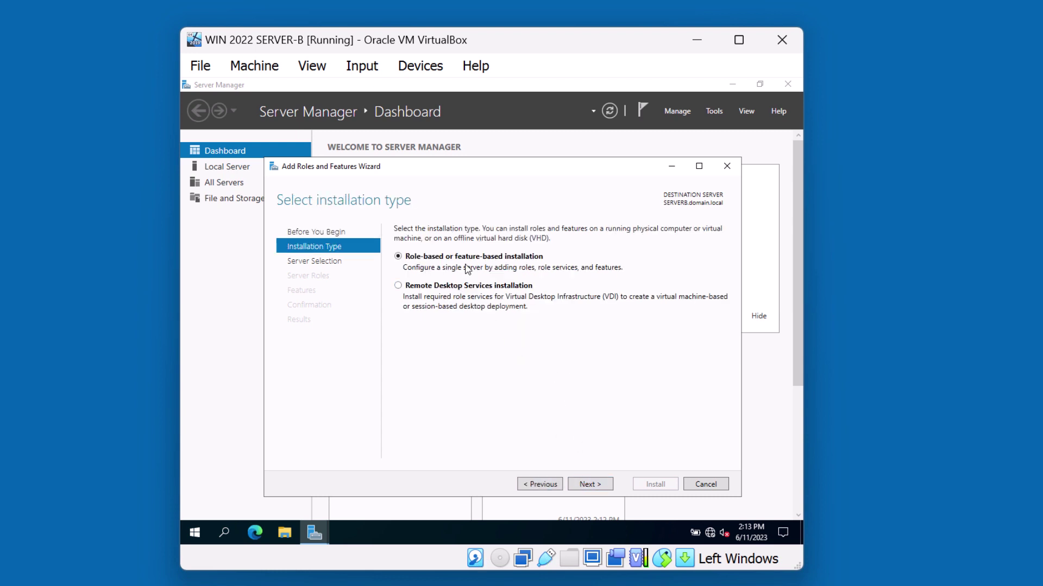
{"action": "left_click", "coordinate": [582, 485]}
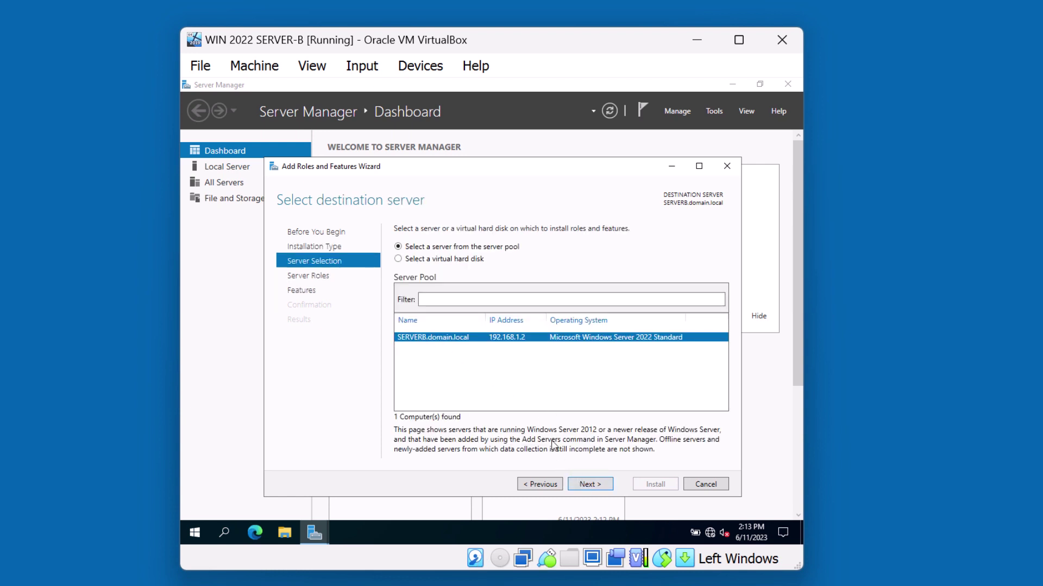
{"action": "left_click", "coordinate": [591, 484]}
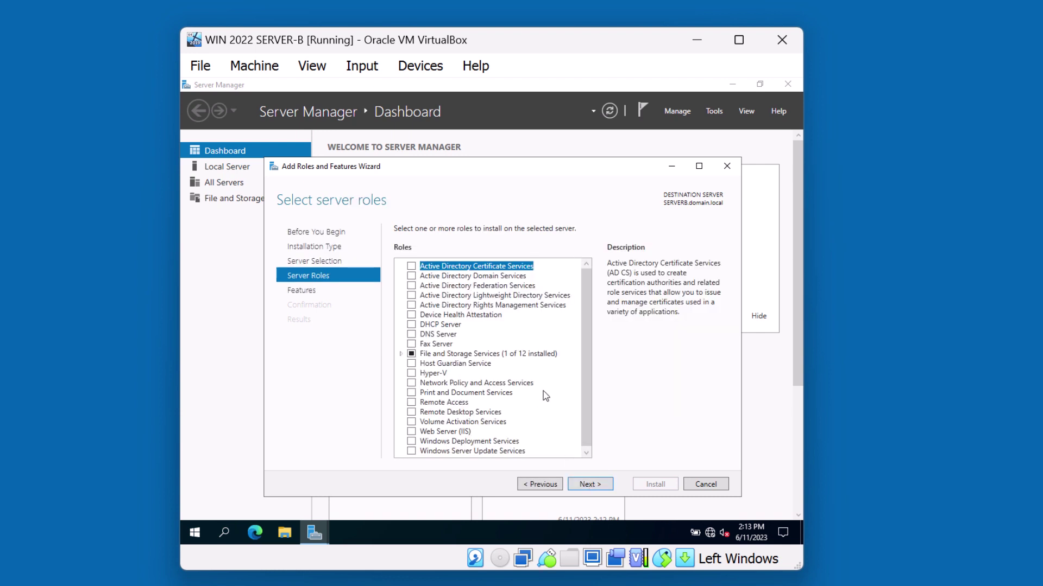
Step: Select Active Directory Domain Services with its management tools and advance to confirmation
{"action": "left_click", "coordinate": [466, 278]}
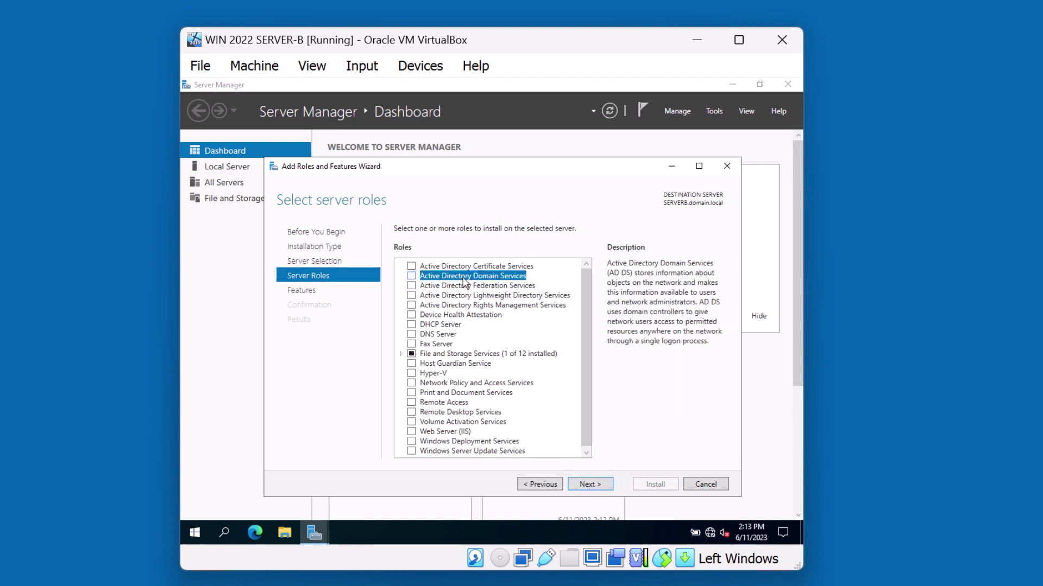
{"action": "left_click", "coordinate": [411, 277]}
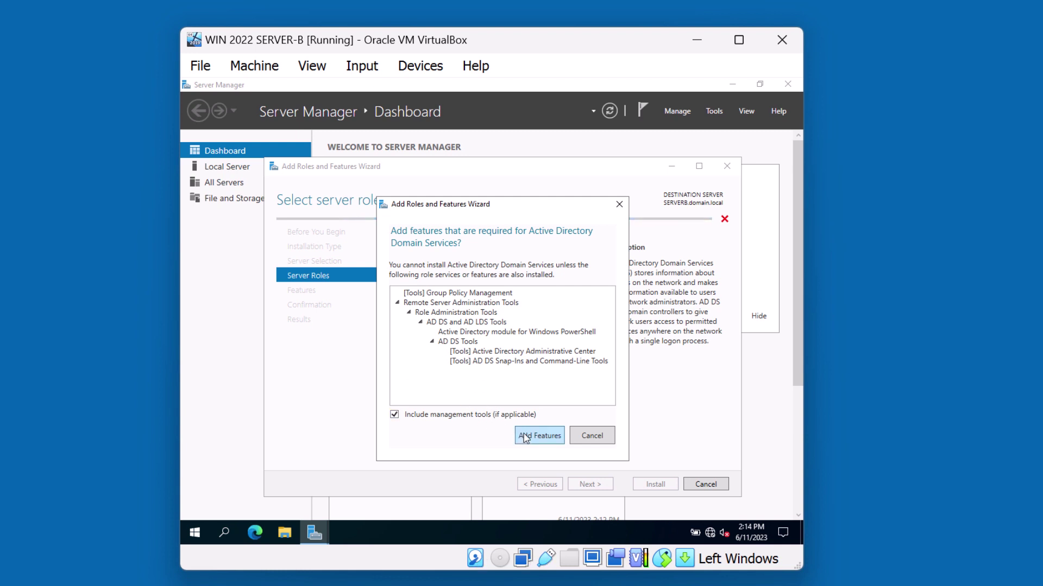
{"action": "left_click", "coordinate": [524, 437]}
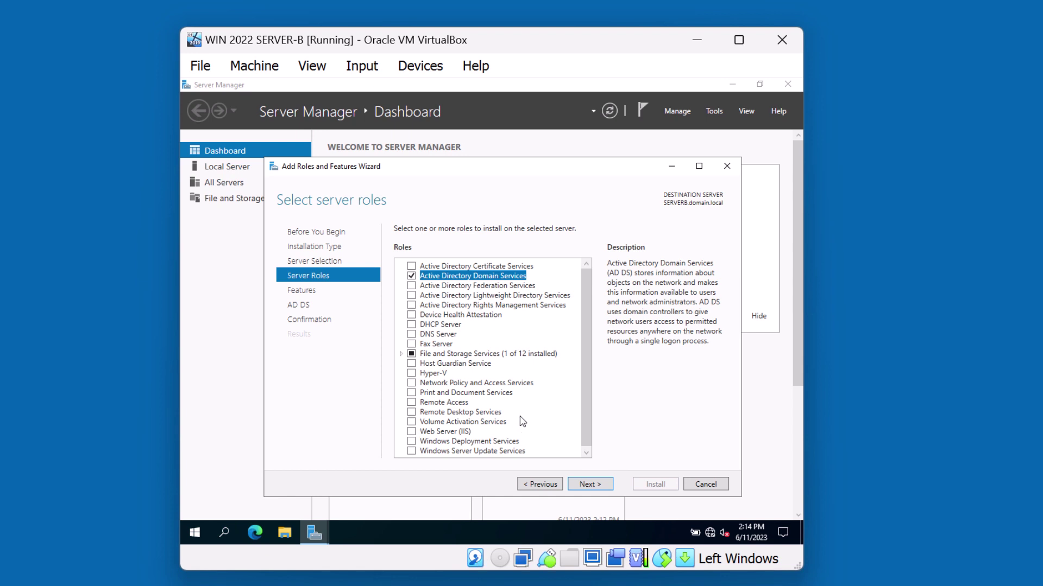
{"action": "left_click", "coordinate": [591, 485]}
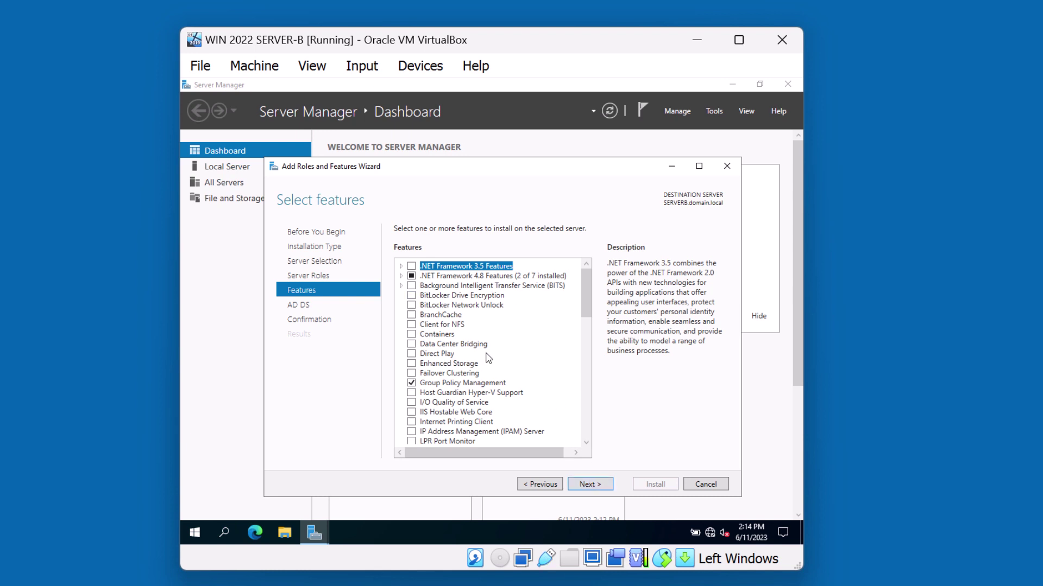
{"action": "left_click", "coordinate": [587, 484]}
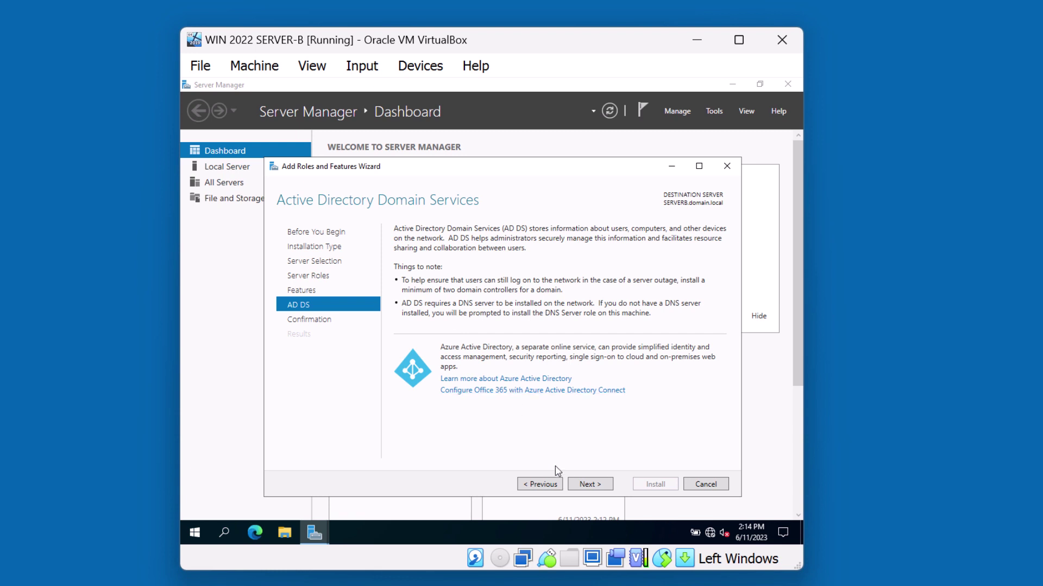
{"action": "left_click", "coordinate": [592, 485]}
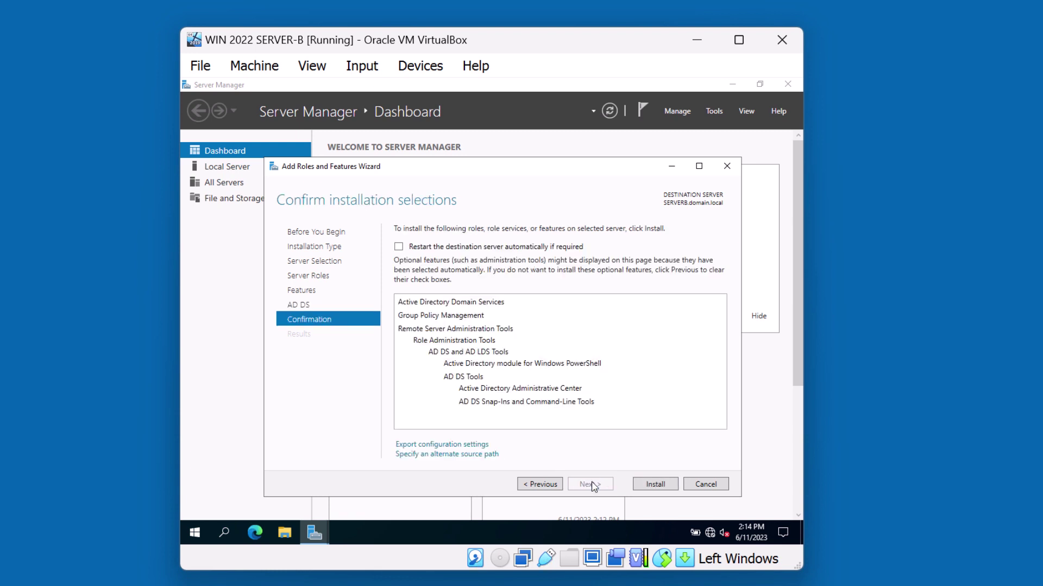
Step: Install Active Directory Domain Services and Group Policy Management until it reports success
{"action": "left_click", "coordinate": [652, 484]}
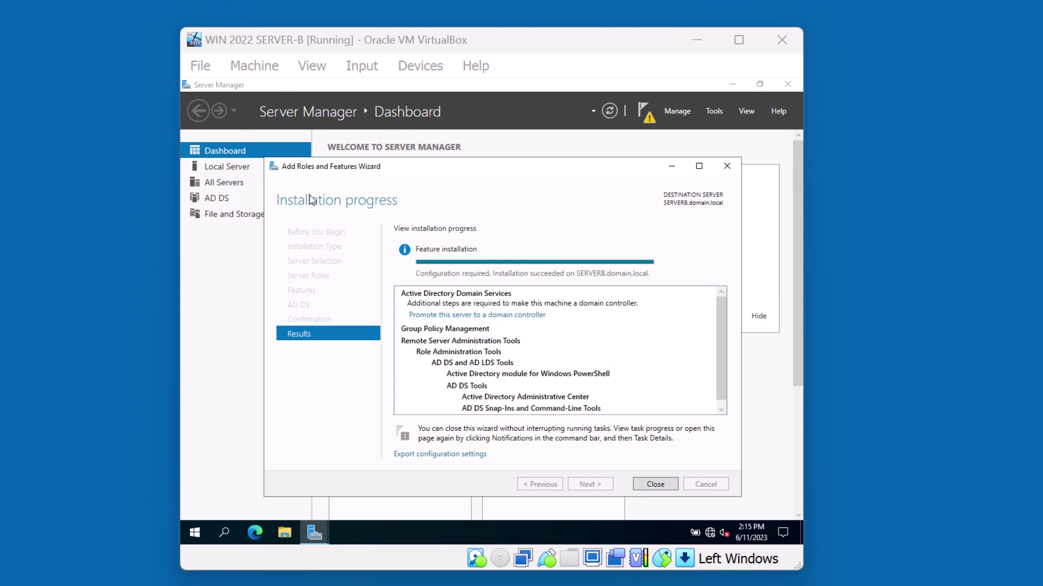
Step: Start promotion and choose adding a domain controller to the existing domain.local domain
{"action": "left_click", "coordinate": [439, 316]}
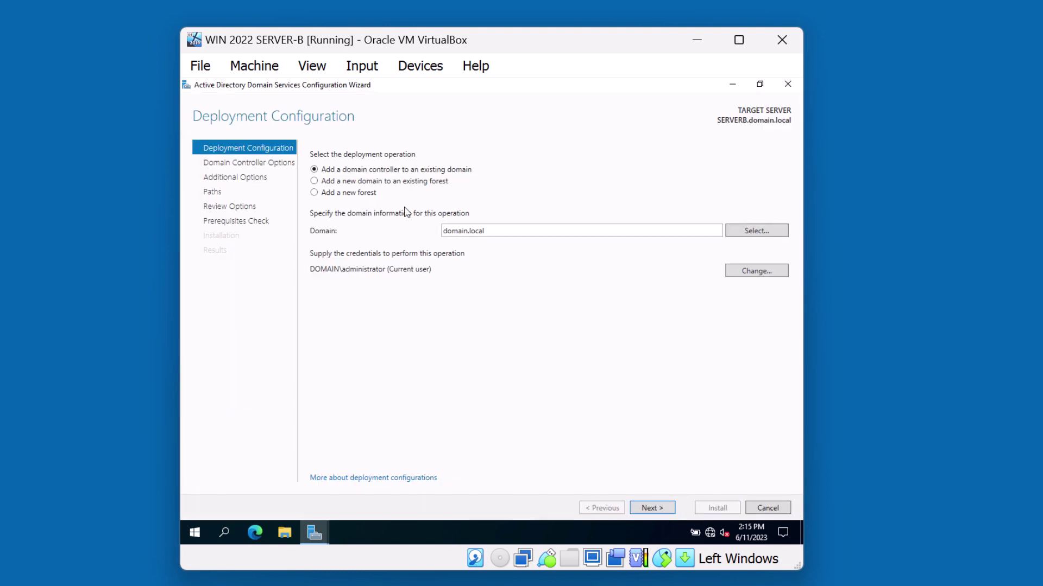
{"action": "left_click", "coordinate": [352, 194]}
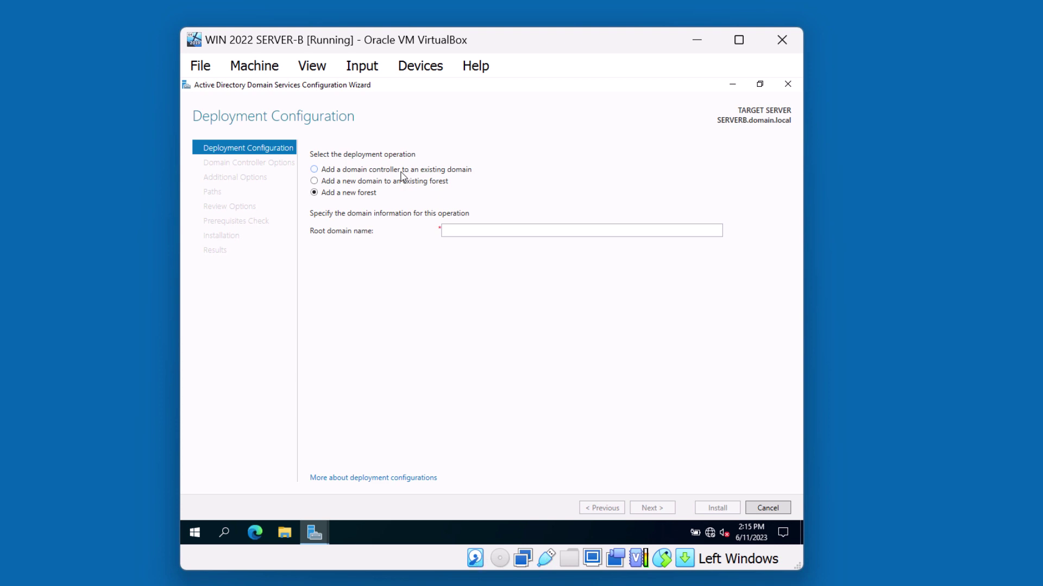
{"action": "left_click", "coordinate": [400, 172]}
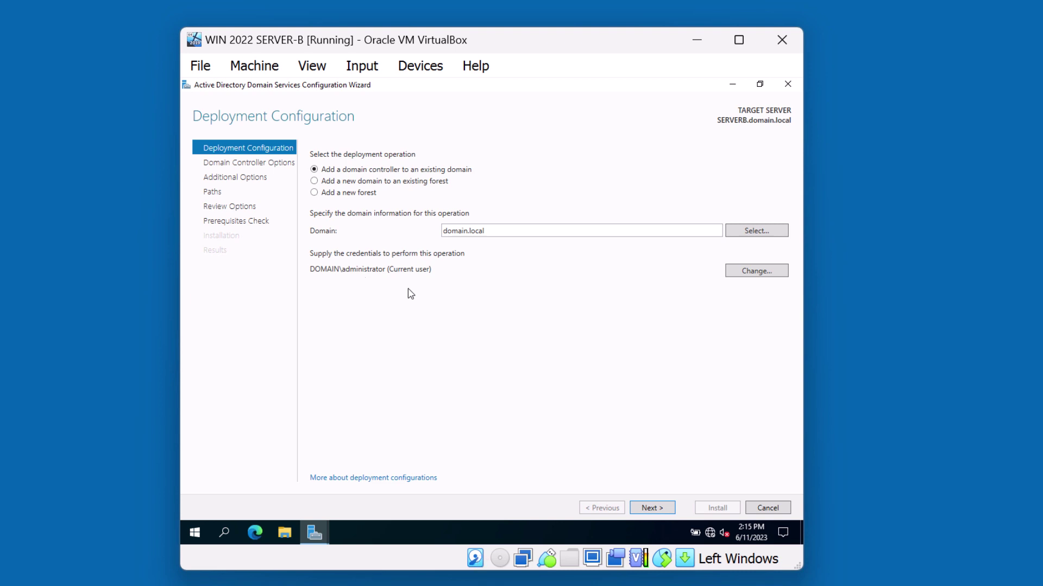
Step: Enter and confirm the Directory Services Restore Mode password, then advance to DNS Options
{"action": "left_click", "coordinate": [653, 507]}
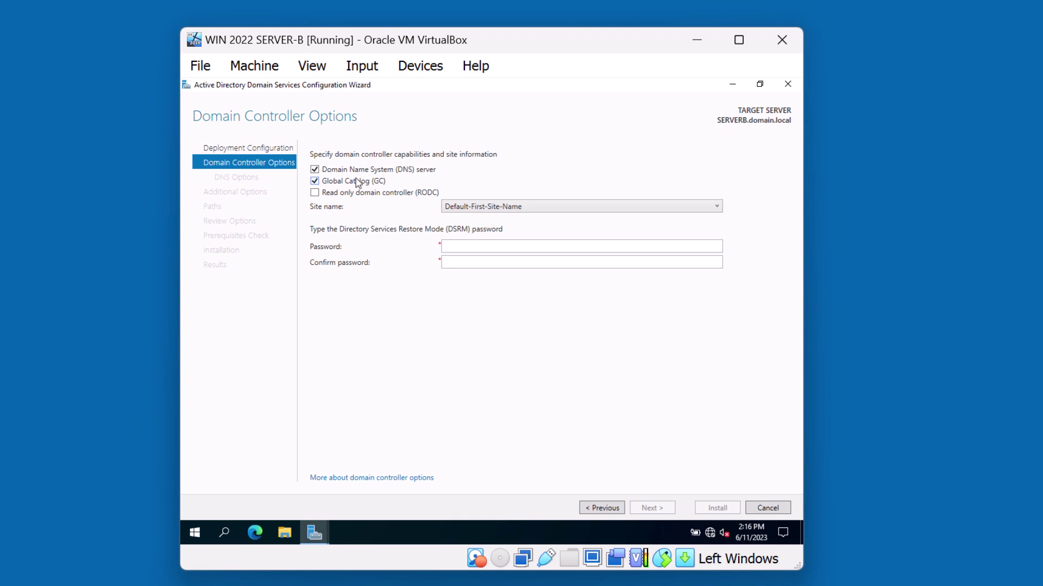
{"action": "left_click", "coordinate": [486, 247]}
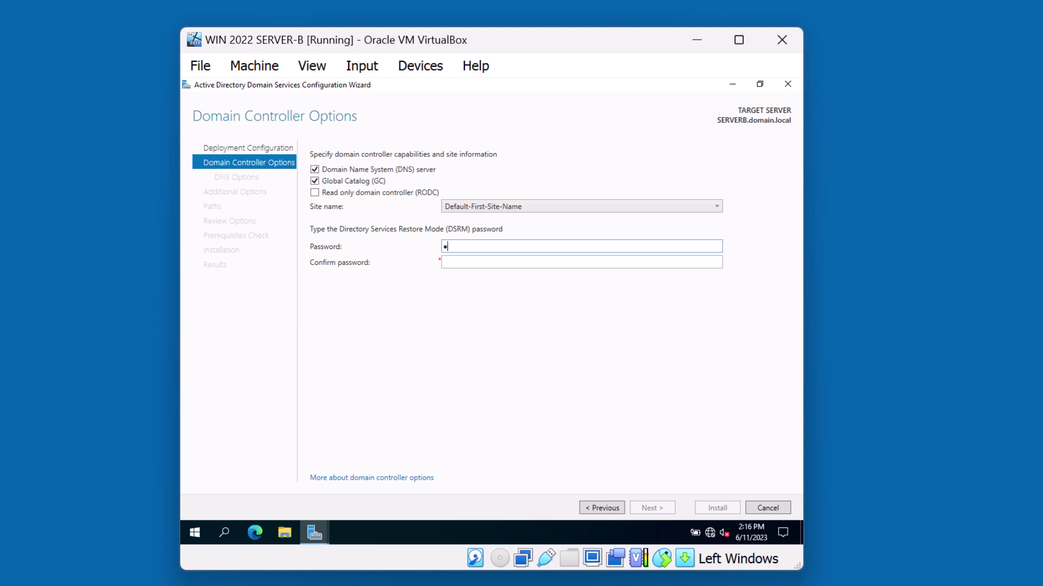
{"action": "type", "text": "••"}
{"action": "key", "text": "Tab"}
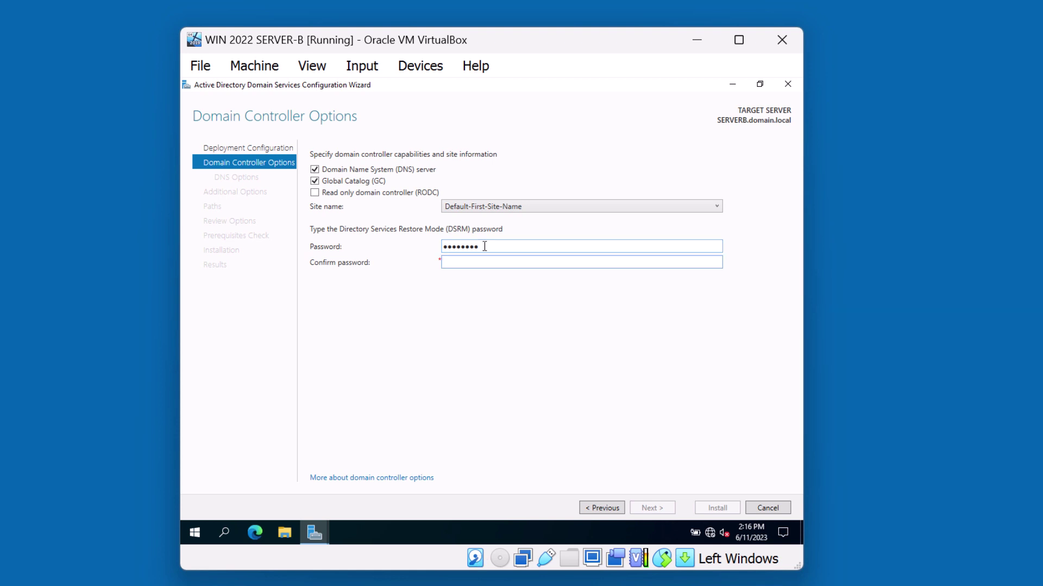
{"action": "type", "text": "••••••••"}
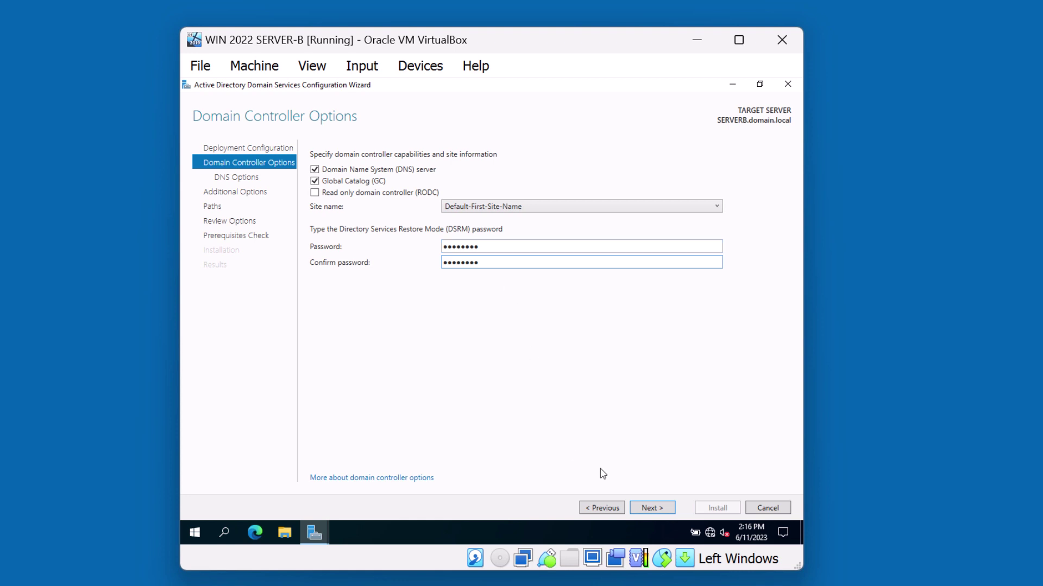
{"action": "left_click", "coordinate": [649, 509]}
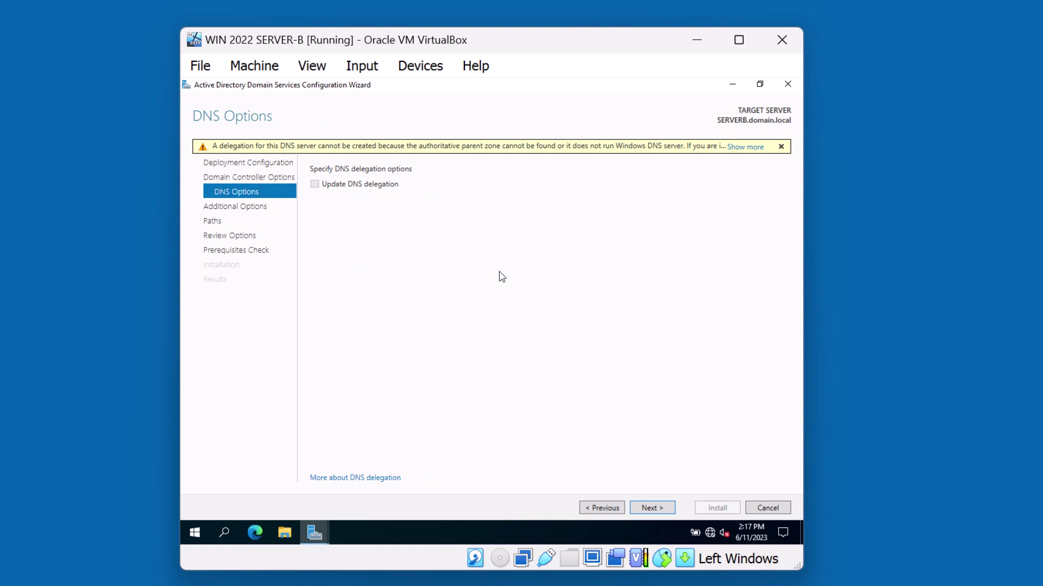
Step: Skip DNS delegation, keep replicating from any domain controller, and reach the Paths page
{"action": "left_click", "coordinate": [643, 503]}
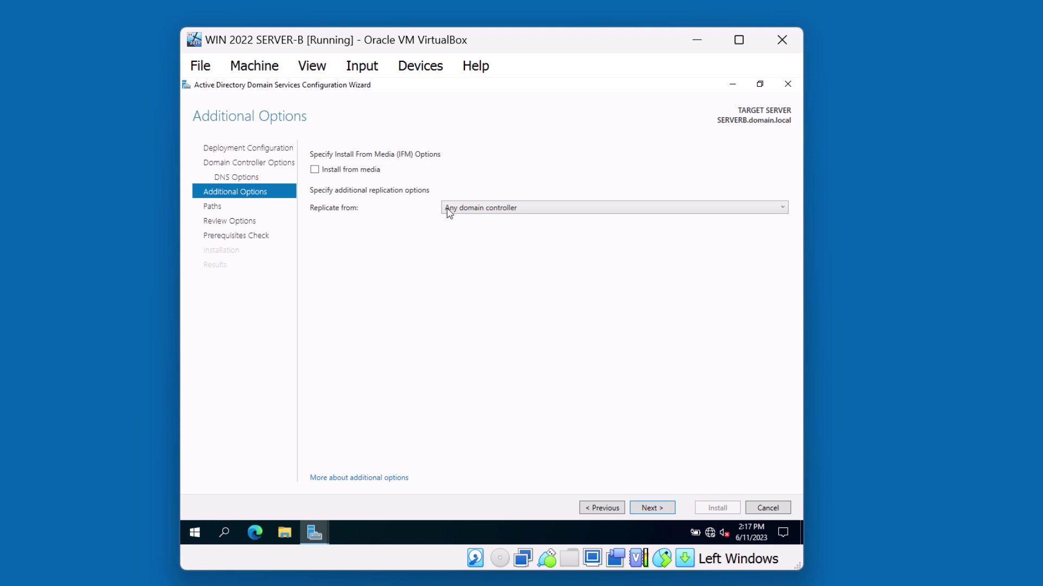
{"action": "left_click", "coordinate": [537, 210]}
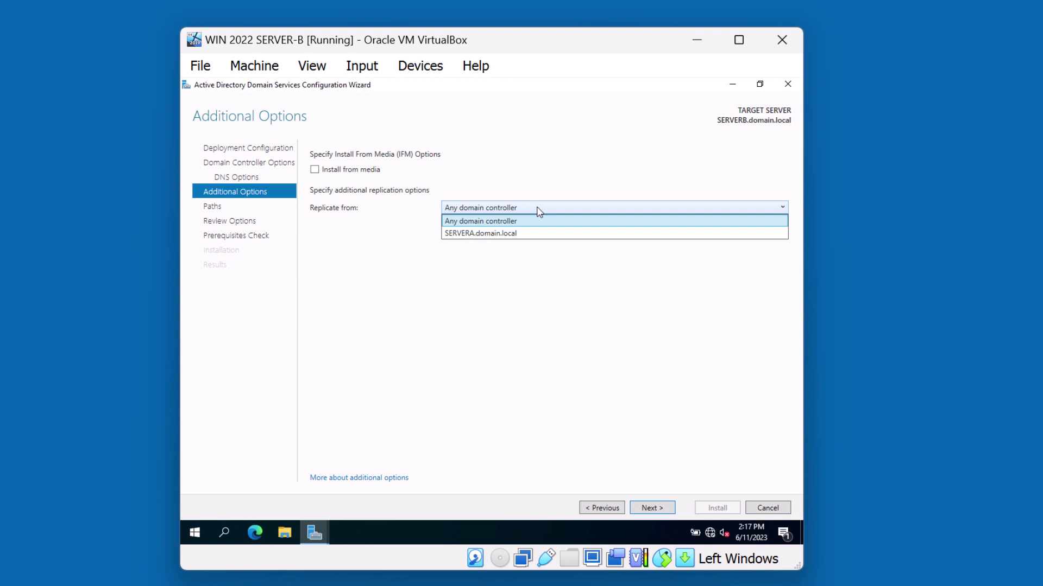
{"action": "left_click", "coordinate": [537, 211]}
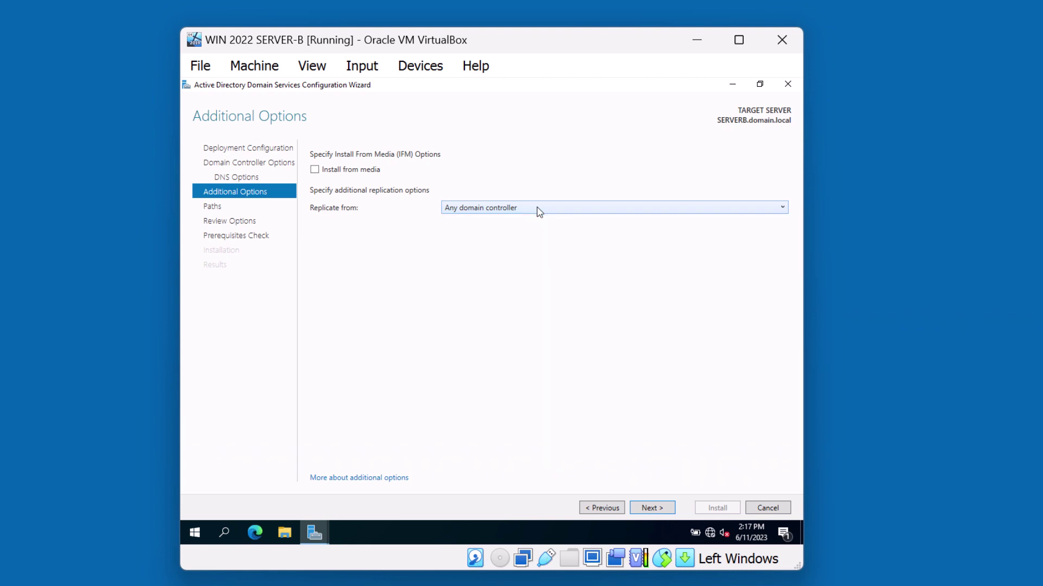
{"action": "left_click", "coordinate": [515, 210]}
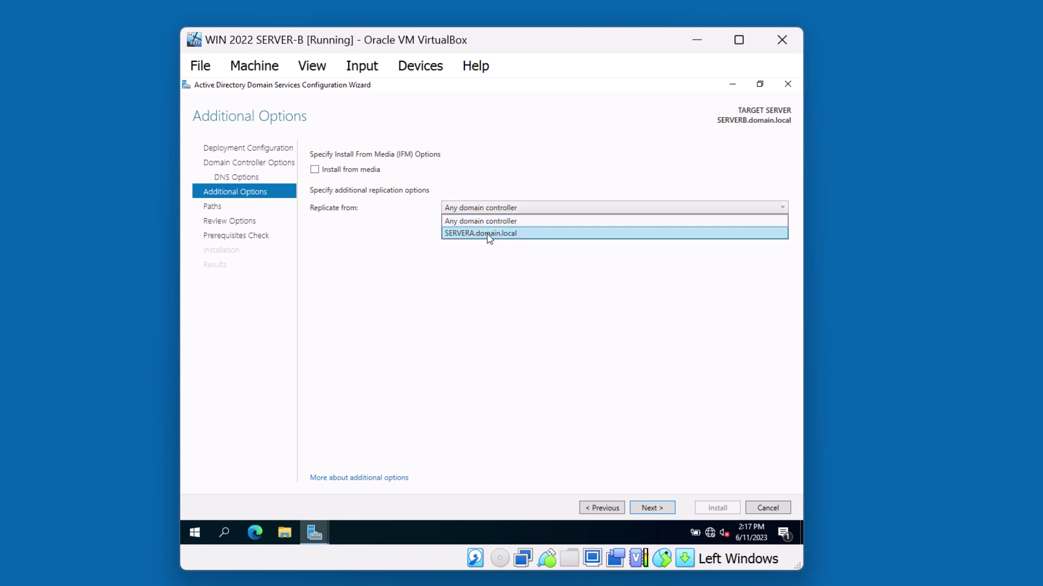
{"action": "left_click", "coordinate": [425, 231]}
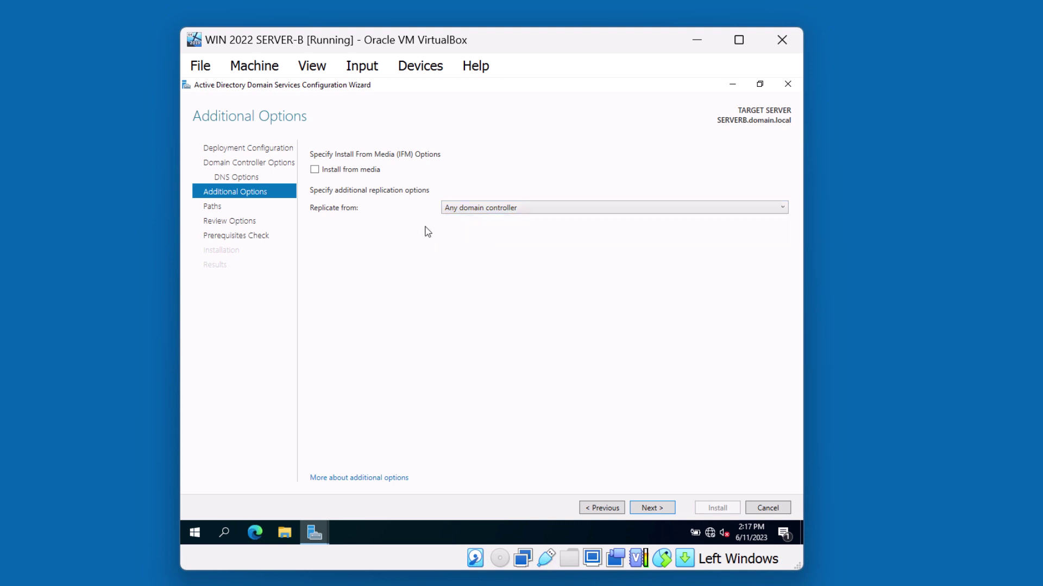
{"action": "left_click", "coordinate": [651, 513]}
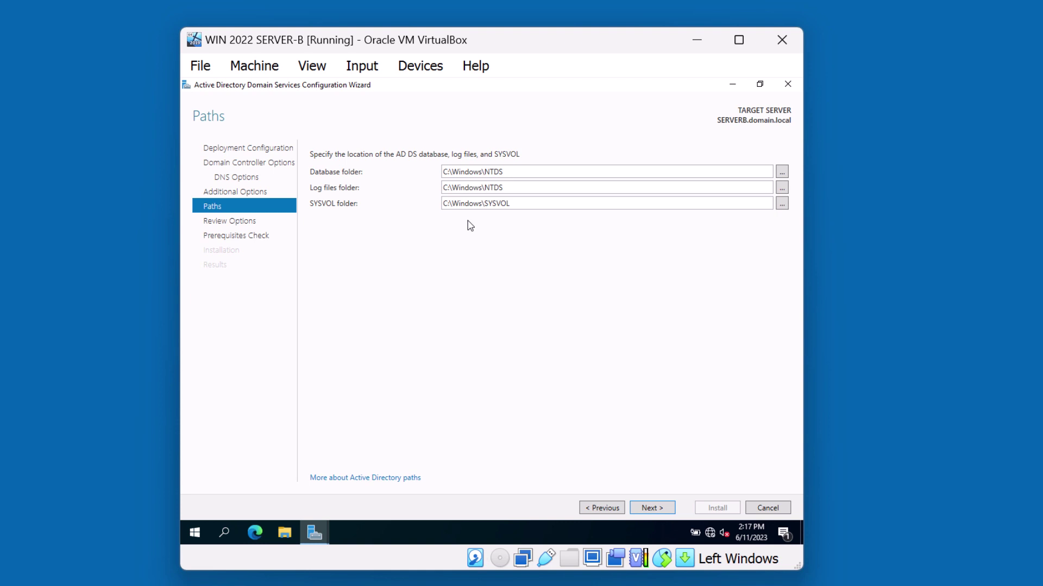
Step: Pass Review Options and run the prerequisites check until all checks pass
{"action": "left_click", "coordinate": [653, 507]}
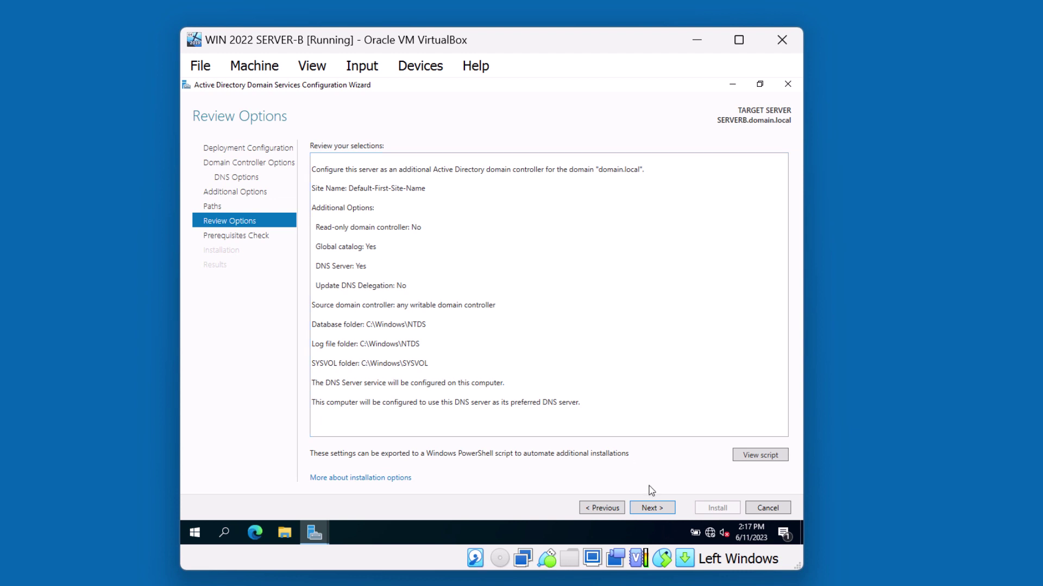
{"action": "left_click", "coordinate": [653, 508]}
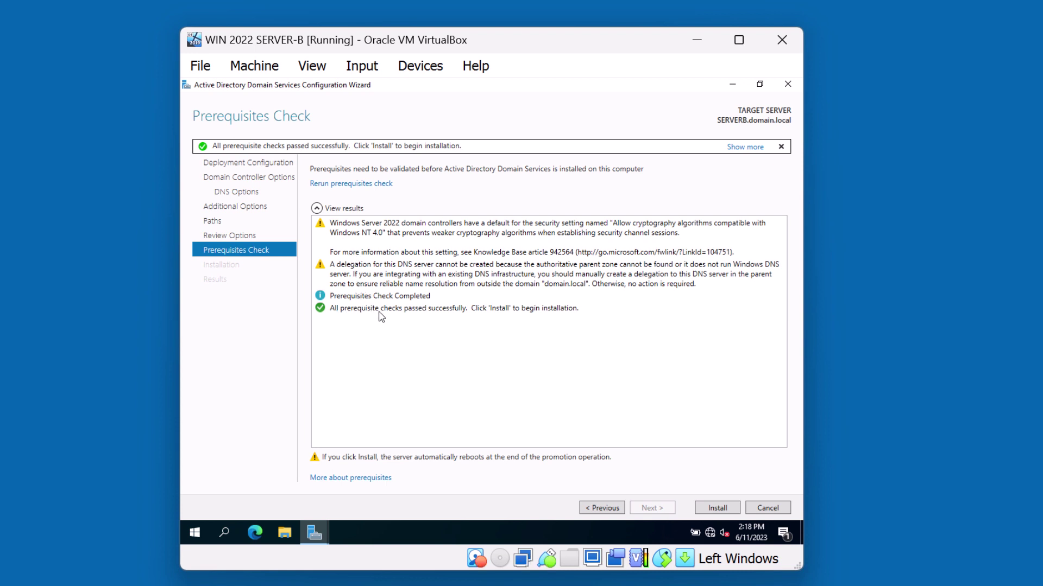
Step: Install AD DS so SERVERB is configured as a domain controller
{"action": "left_click", "coordinate": [714, 509]}
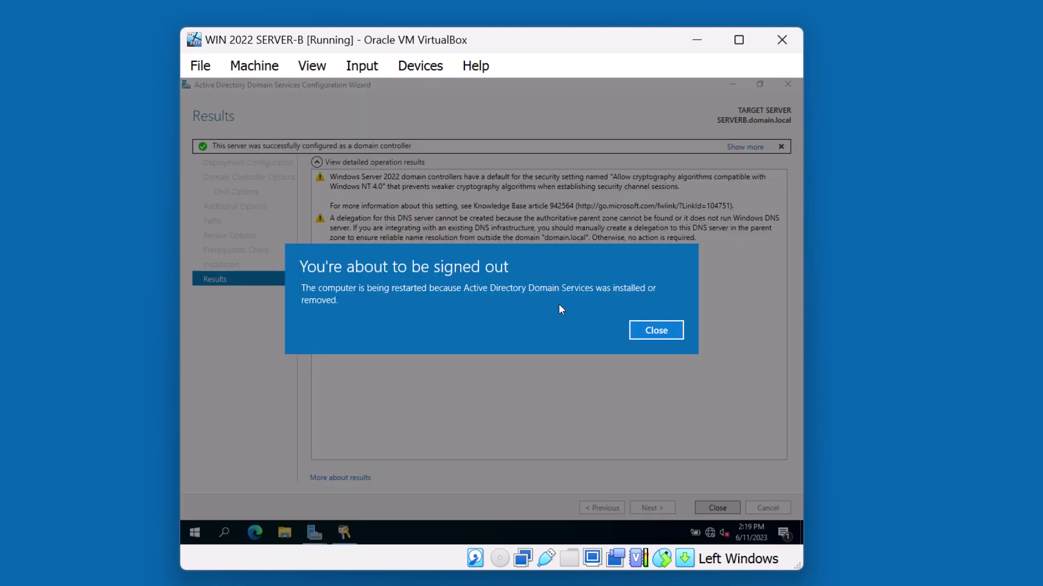
Step: Dismiss the sign-out notice and sign back into restarted SERVER-B with the administrator password
{"action": "left_click", "coordinate": [652, 334]}
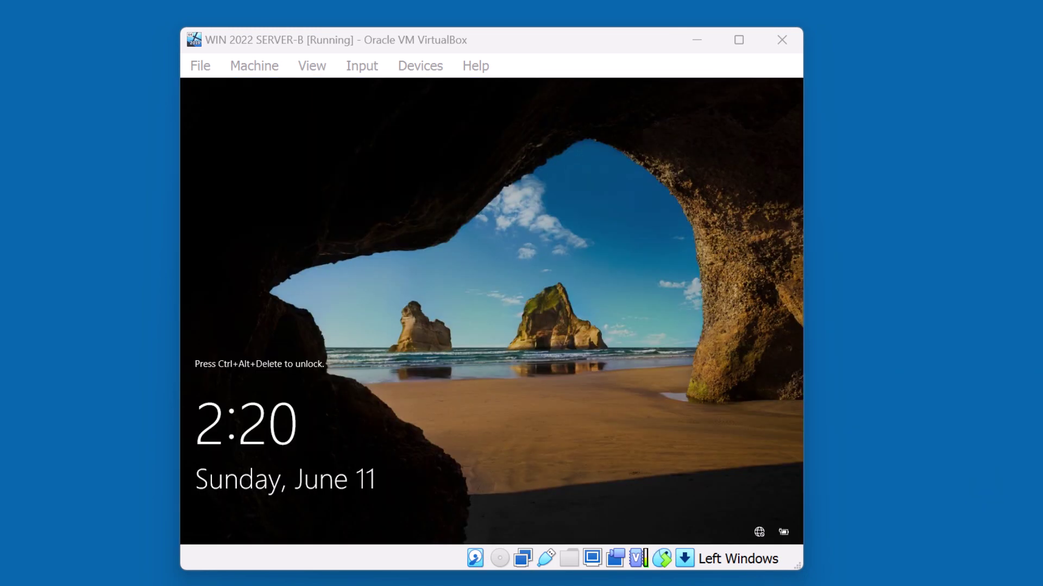
{"action": "key", "text": "ctrl+alt+Delete"}
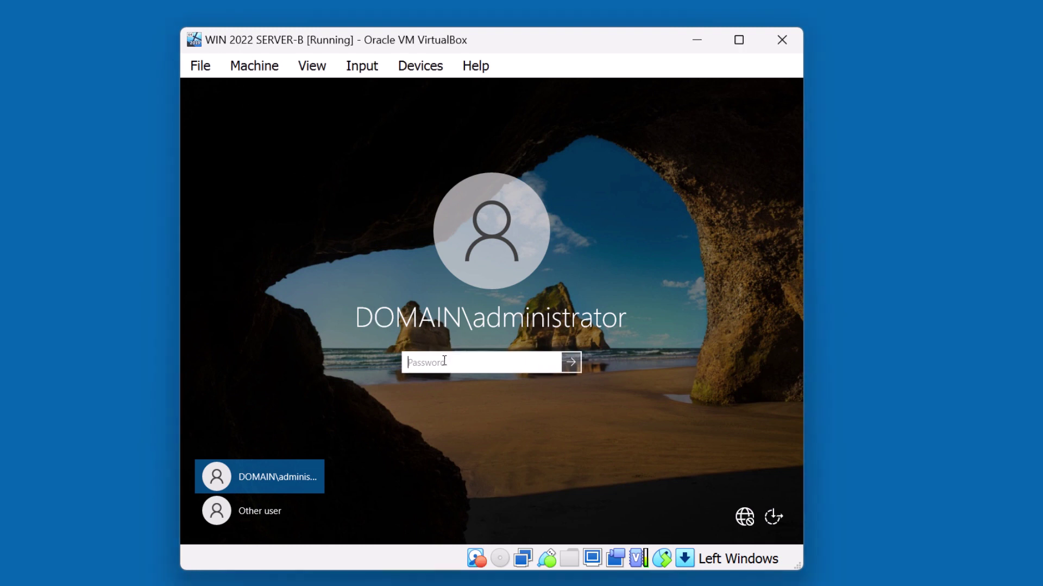
{"action": "type", "text": "P@ssword"}
{"action": "key", "text": "Return"}
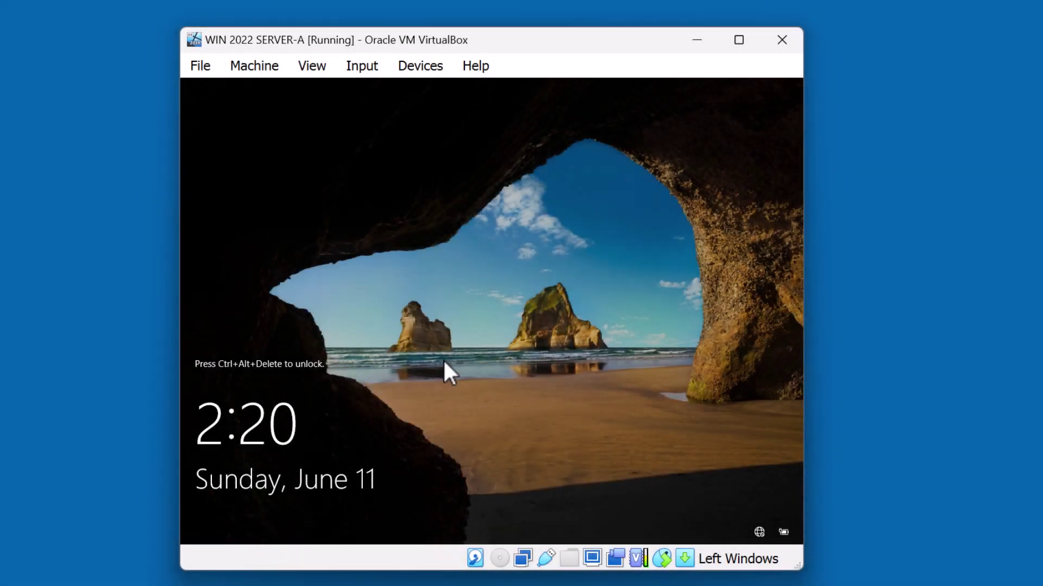
Step: Sign in to SERVER-A and refresh ADUC's Domain Controllers container to show SERVERB
{"action": "key", "text": "super+Delete"}
{"action": "type", "text": "*"}
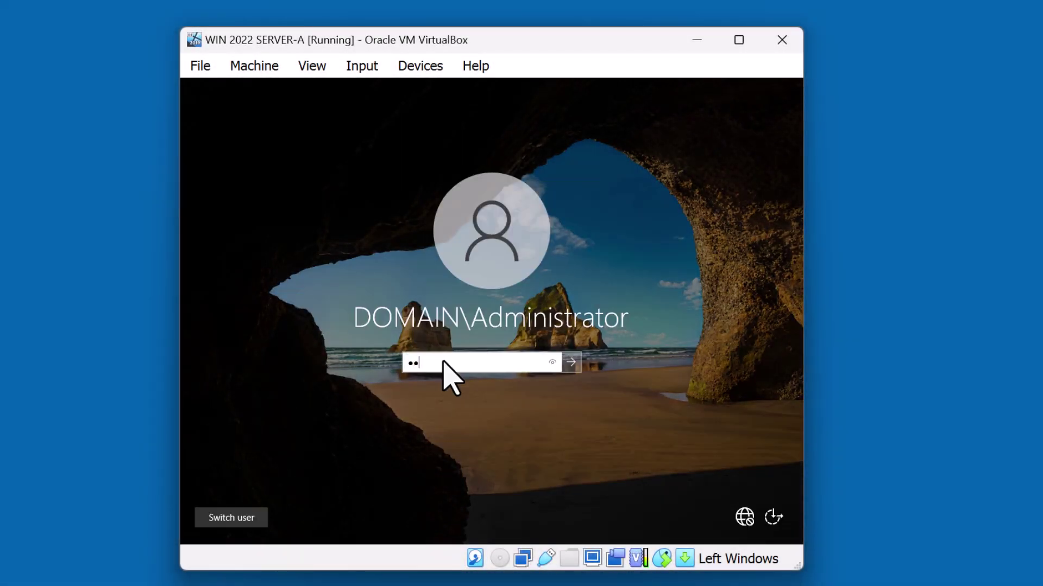
{"action": "type", "text": "*****"}
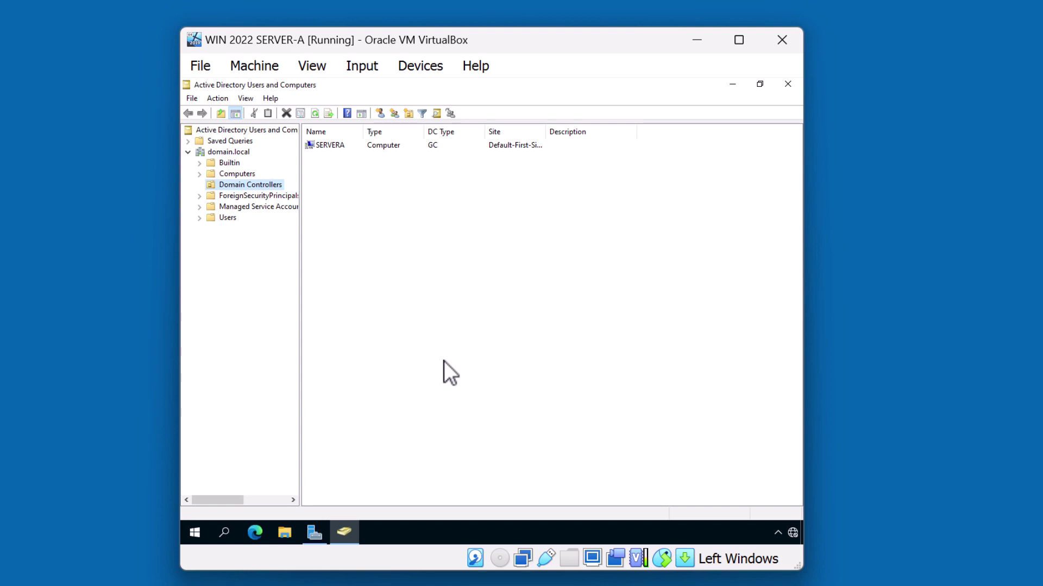
{"action": "key", "text": "shift+F10"}
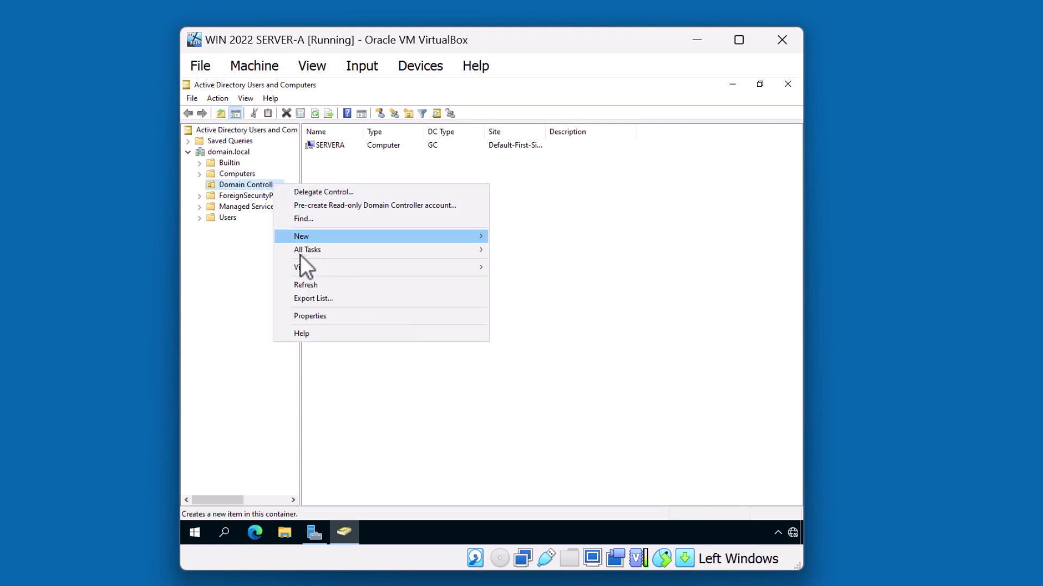
{"action": "left_click", "coordinate": [313, 286]}
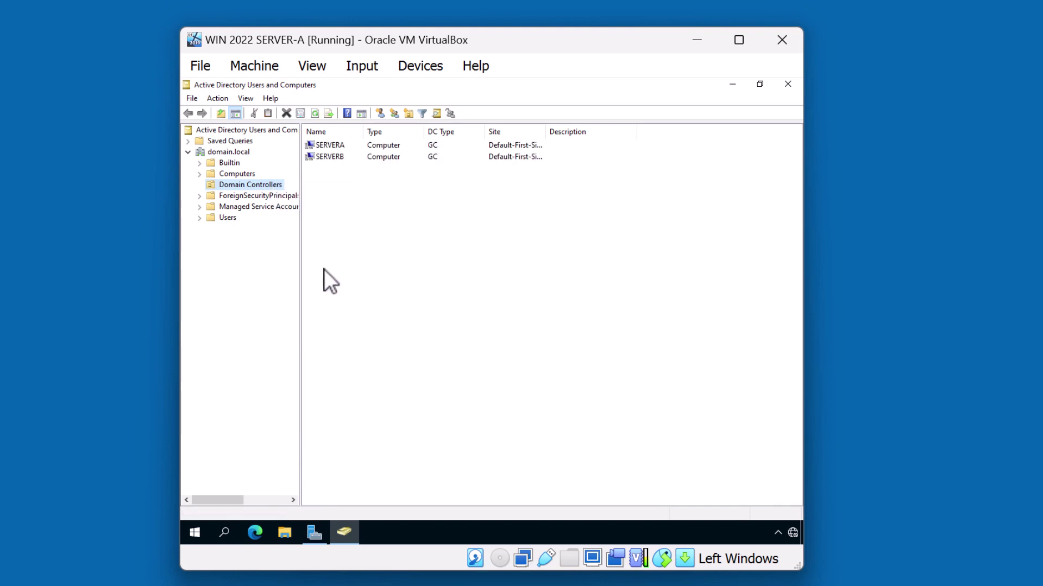